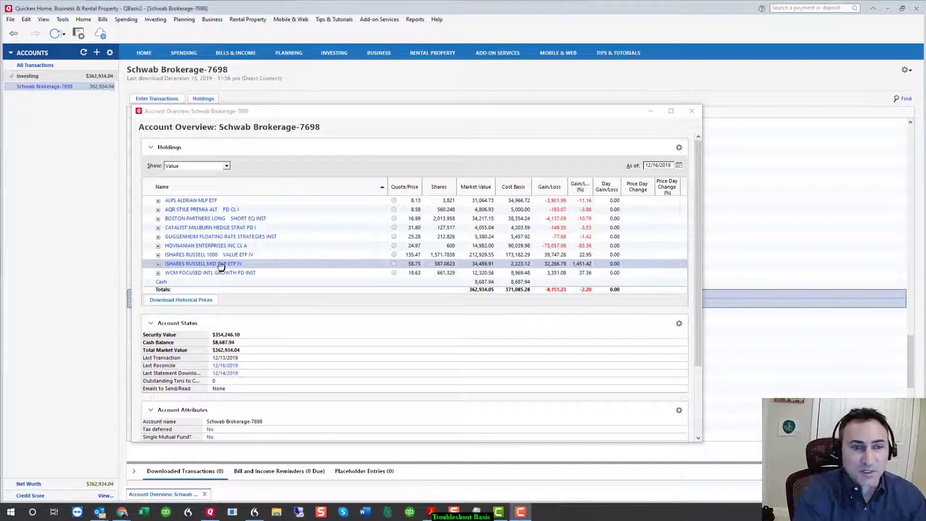
Expand the ISHARES RUSSELL MID CAP ETF IV holding in Account Overview to list its six lots.
click(160, 268)
click(158, 264)
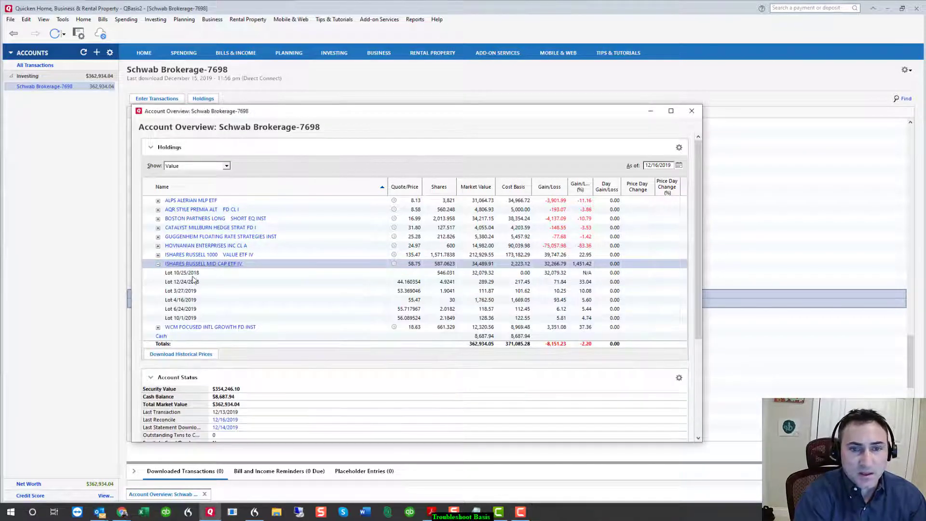
scroll(220, 304, down, 2)
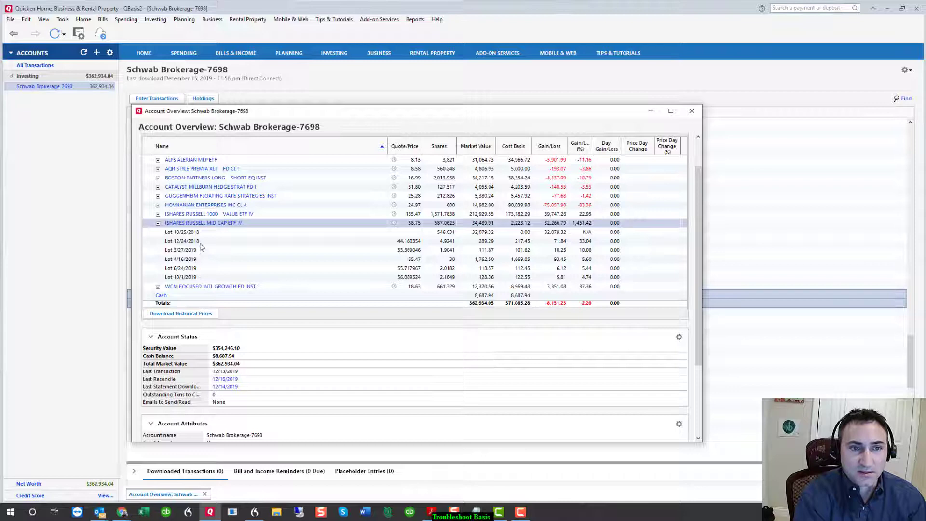
click(650, 111)
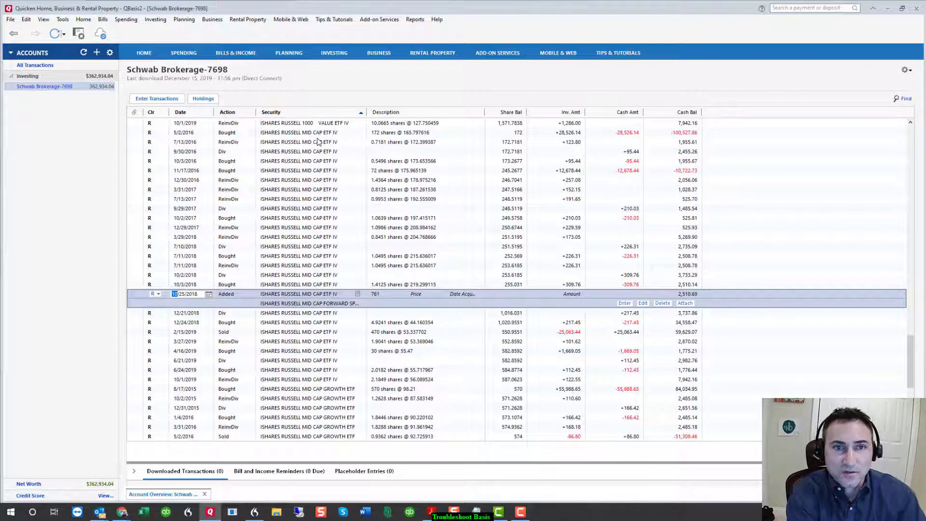
click(359, 135)
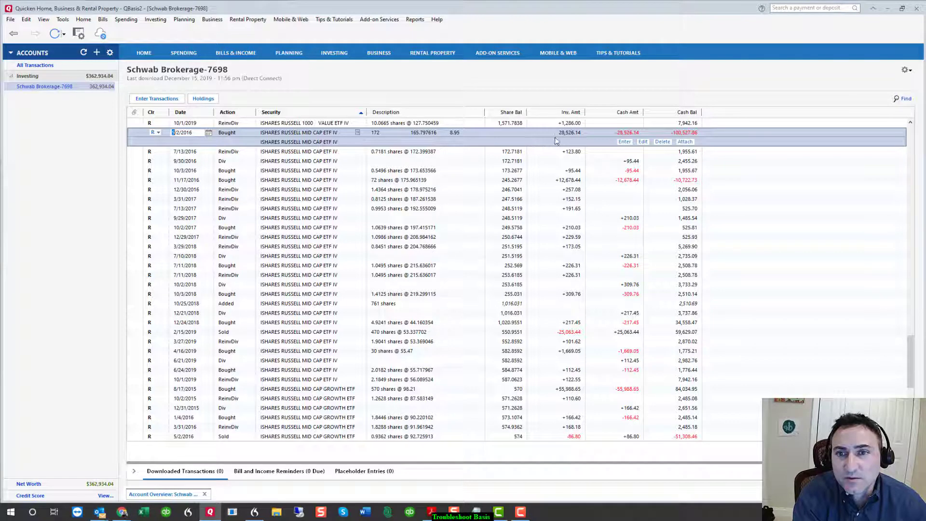
click(299, 154)
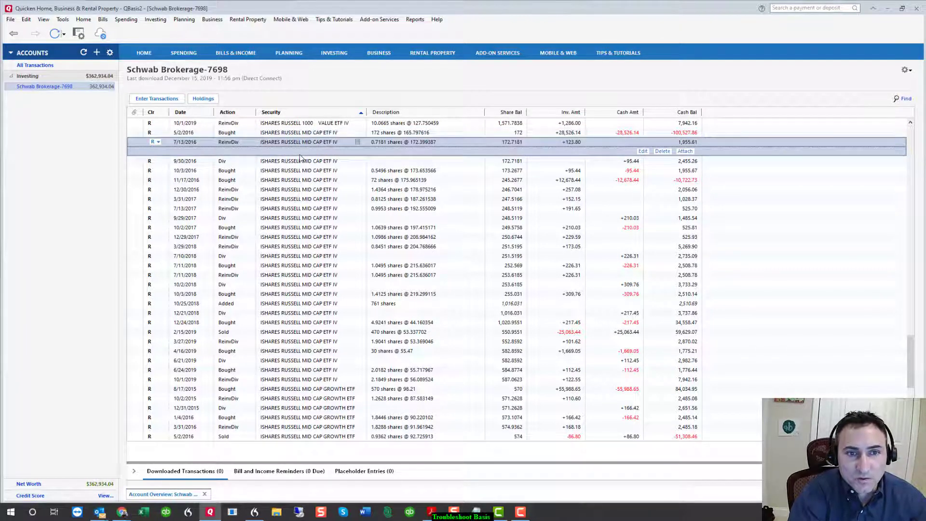
click(299, 159)
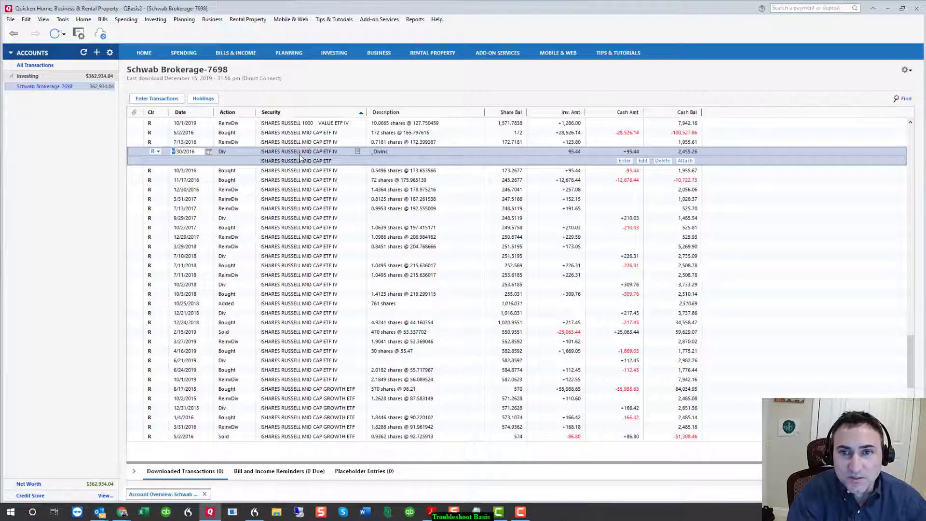
key(Down)
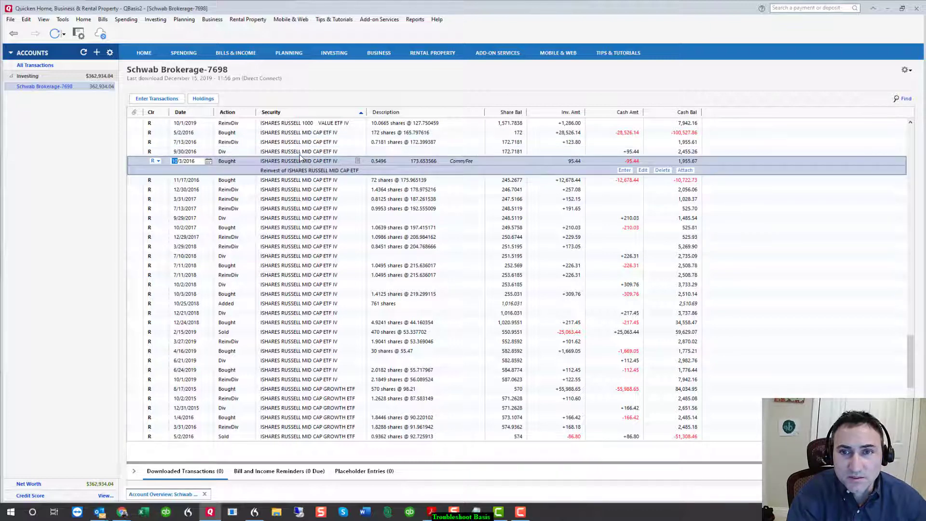
key(Down)
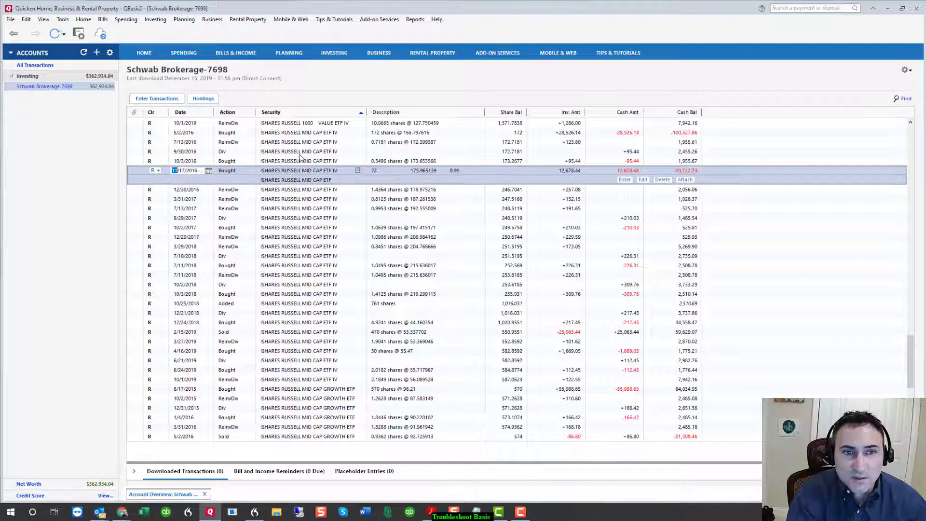
key(Down)
key(Down)
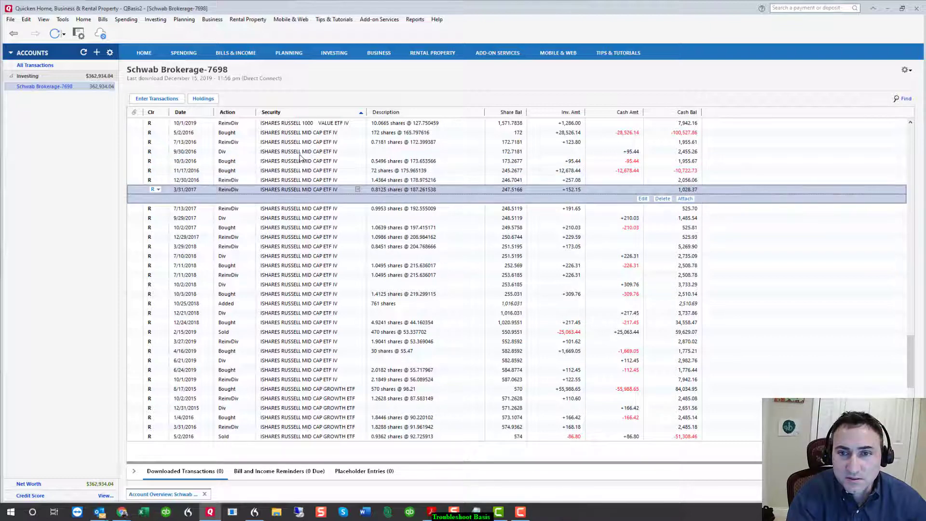
key(Down)
key(Down)
key(Down)
key(Down)
key(Down)
key(Down)
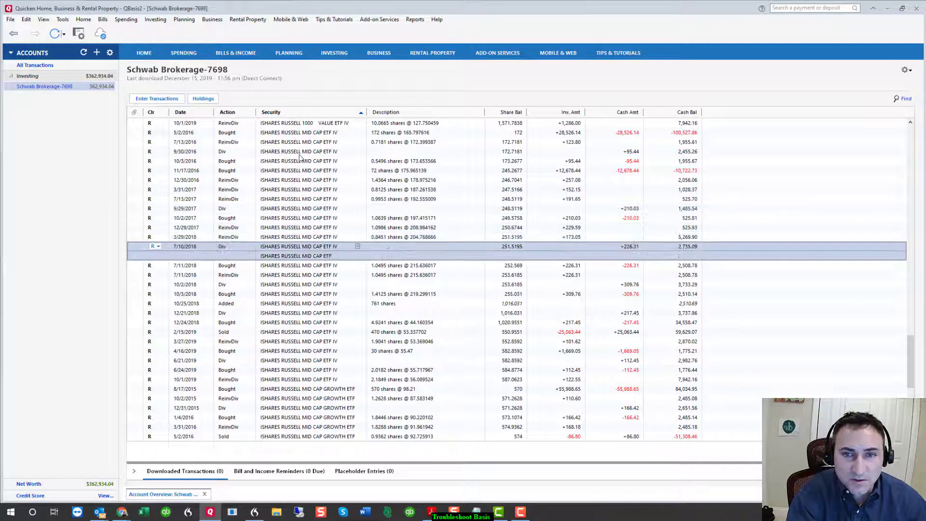
key(Down)
key(Down)
key(Down)
key(Down)
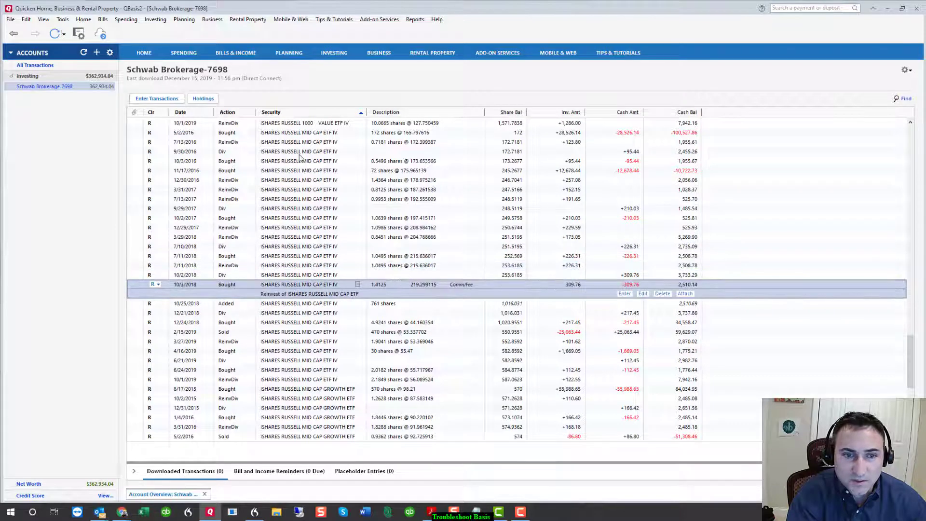
key(Down)
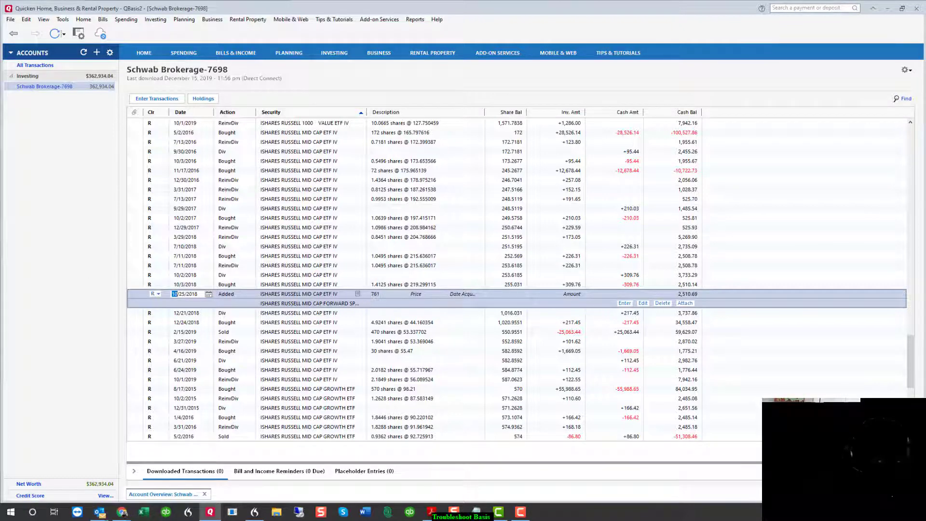
Delete the reconciled 10/25/2018 Added transaction of 761 mid cap shares and scroll back to that date.
right_click(399, 301)
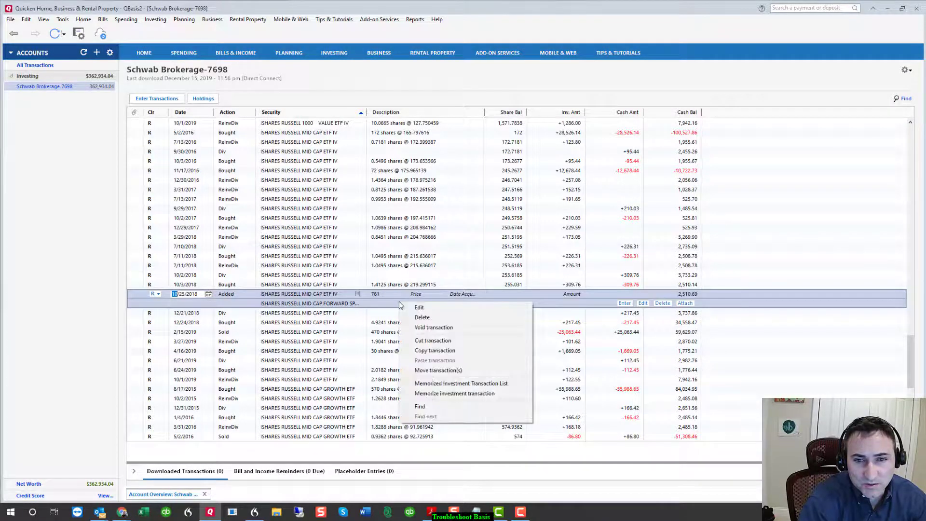
click(422, 319)
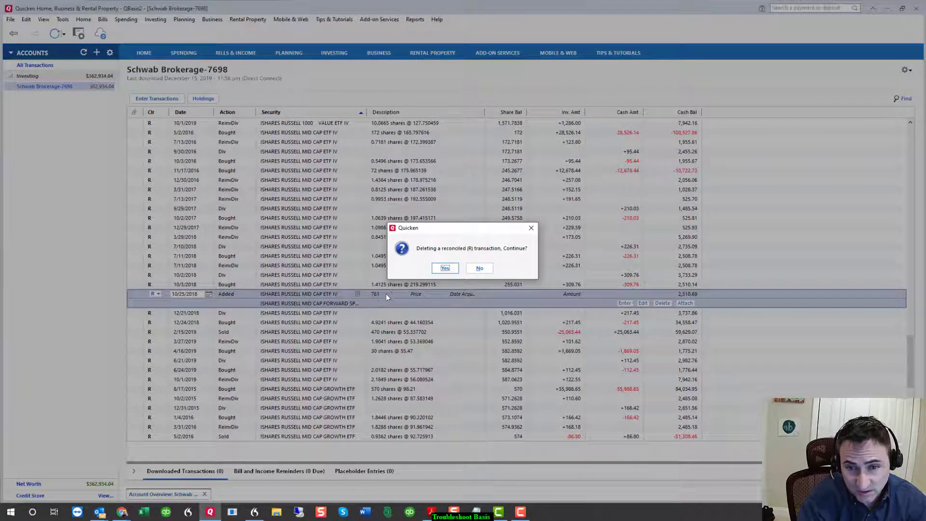
click(444, 269)
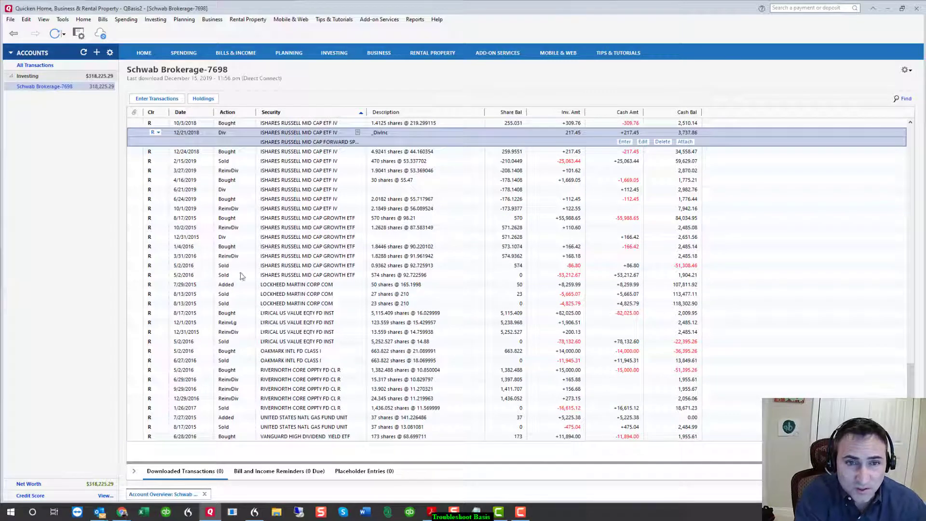
scroll(239, 246, up, 5)
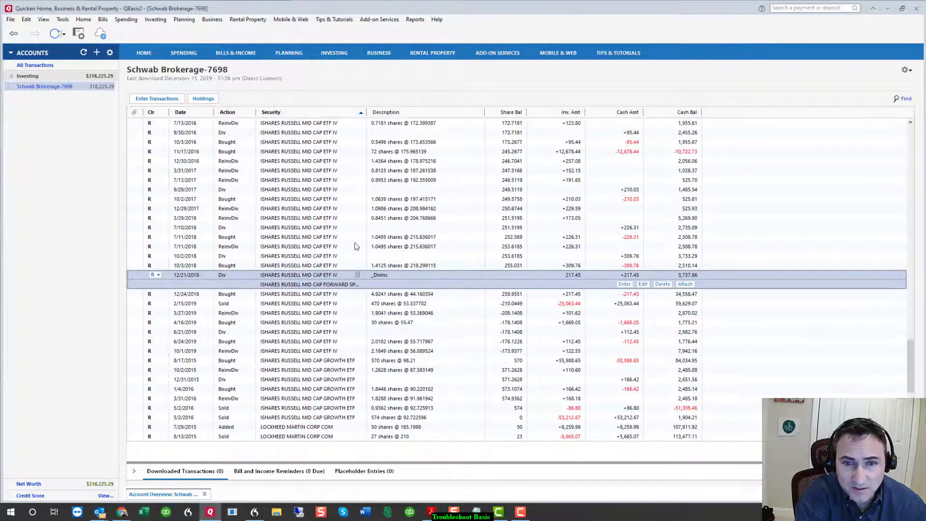
scroll(312, 272, up, 2)
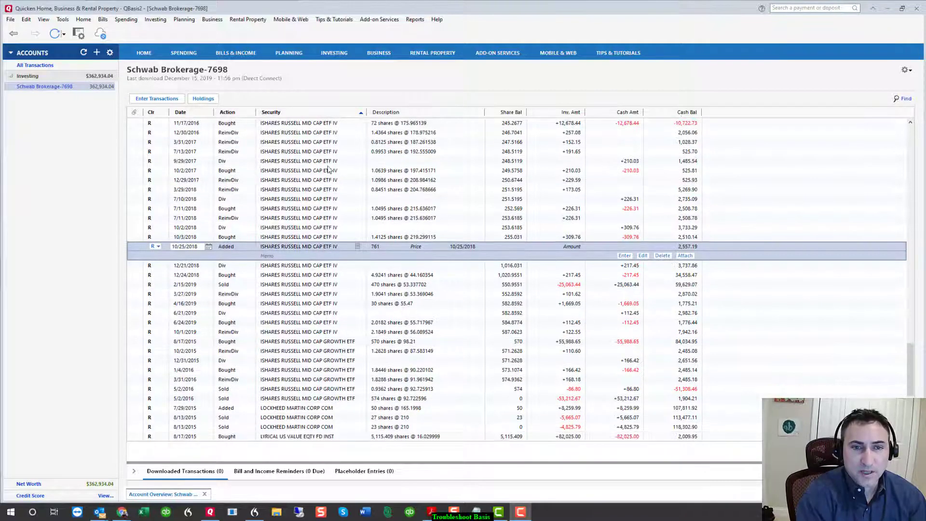
scroll(330, 206, up, 1)
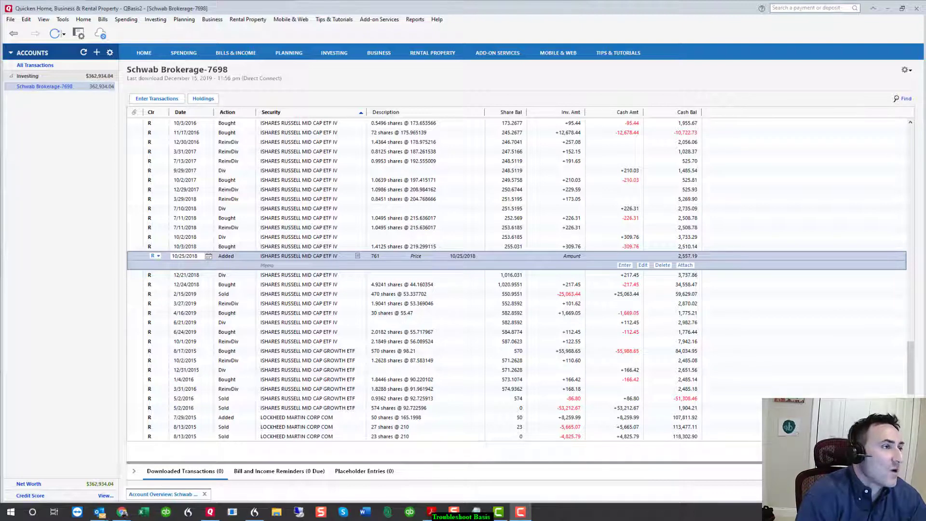
Check the Schwab IWR history for the 761-share Stock Split and $46.50 Cash In Lieu rows.
key(alt+Tab)
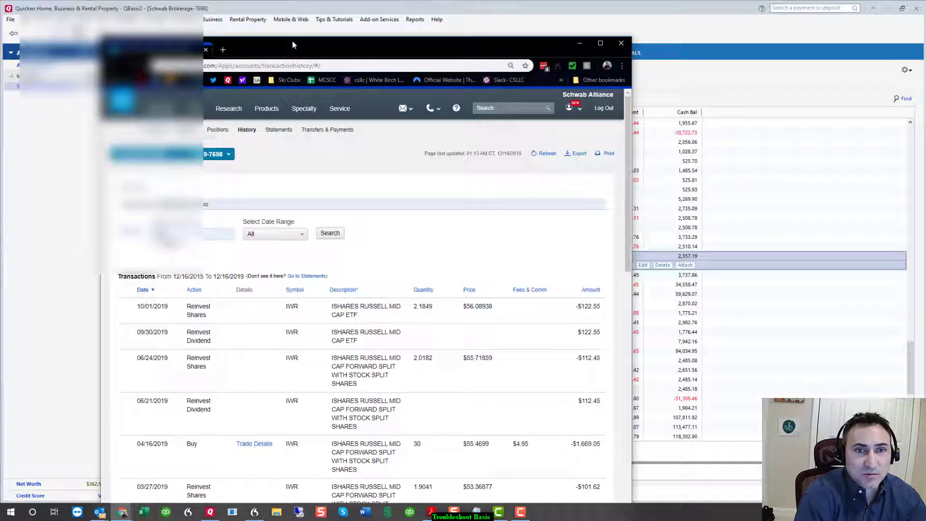
double_click(291, 40)
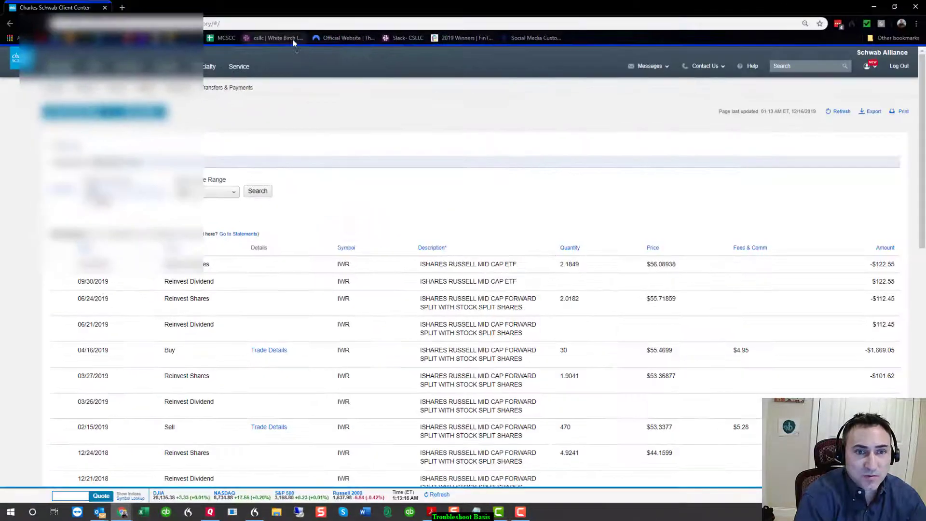
scroll(311, 246, down, 3)
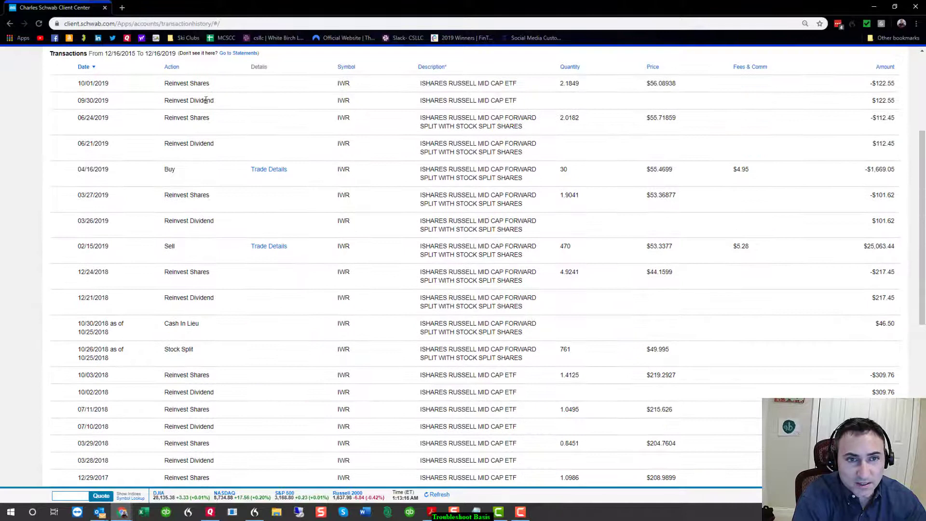
scroll(194, 109, up, 2)
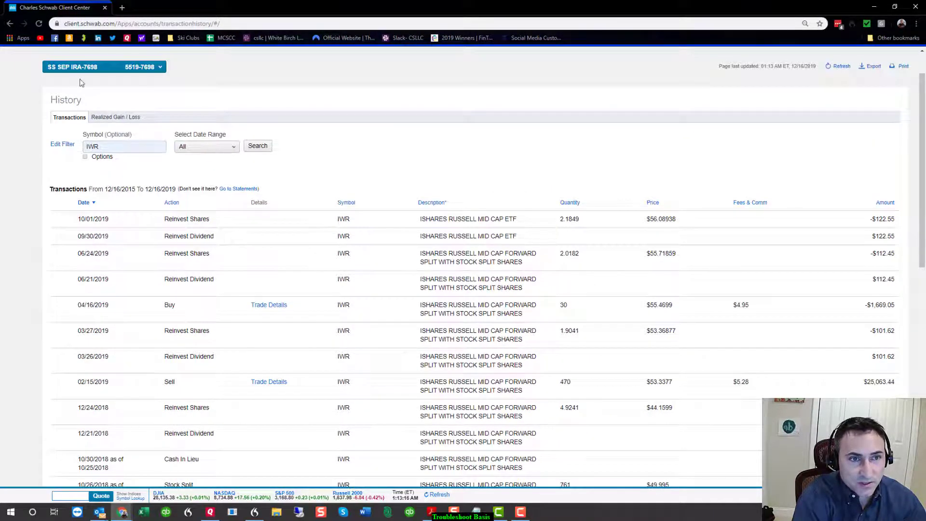
scroll(103, 129, down, 1)
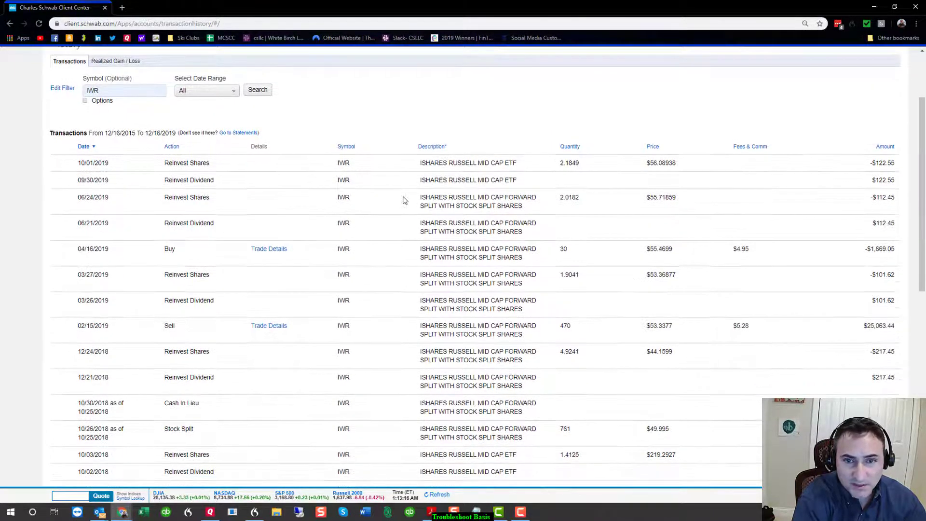
scroll(405, 203, down, 1)
scroll(348, 222, down, 3)
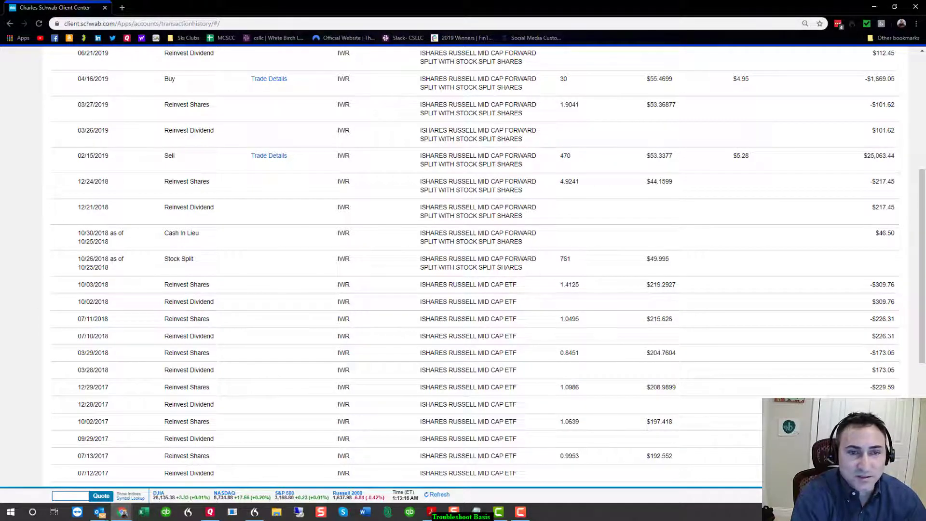
key(alt+Tab)
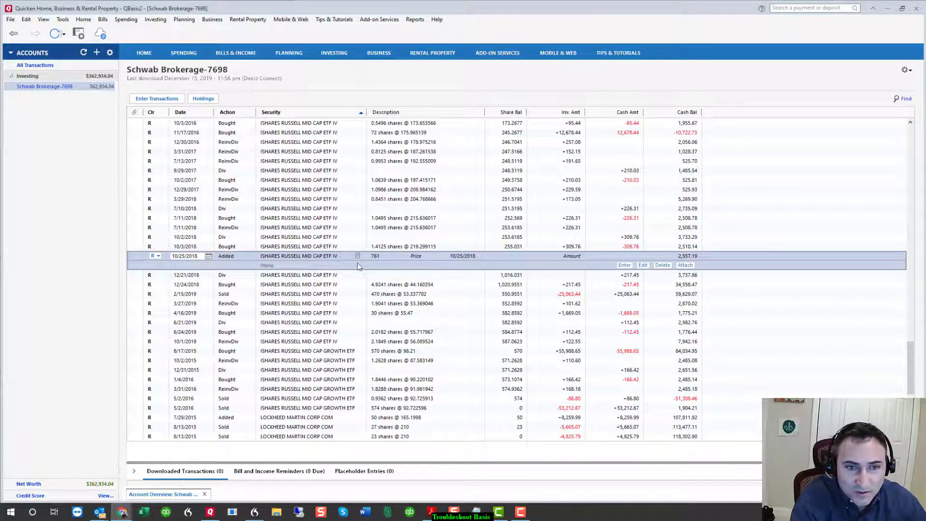
Change the 10/25/2018 Added mid cap entry's transaction type to Stock Split.
click(644, 265)
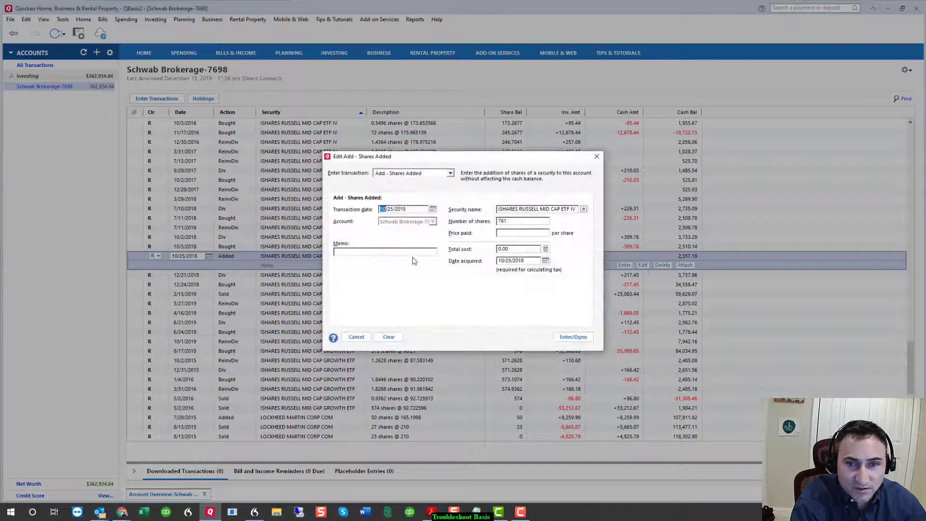
click(450, 173)
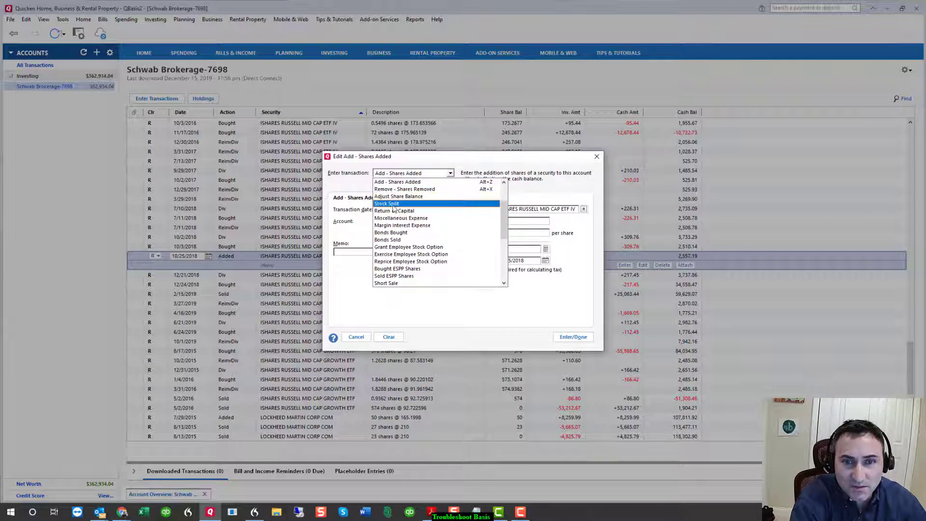
click(395, 204)
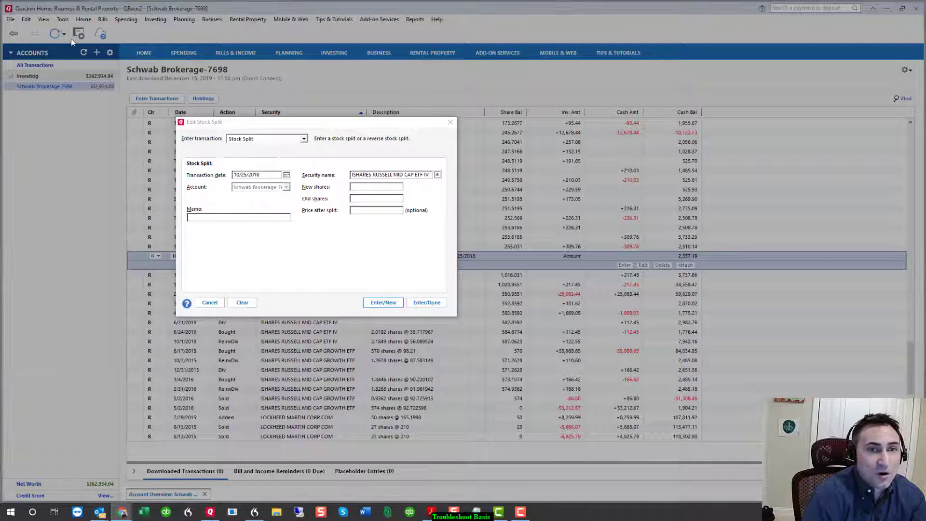
key(alt+Tab)
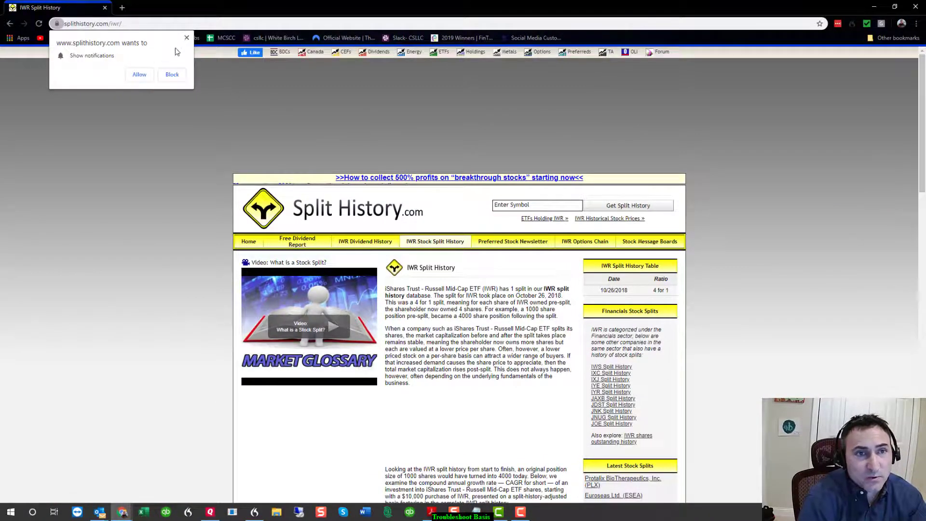
click(187, 37)
scroll(331, 196, down, 2)
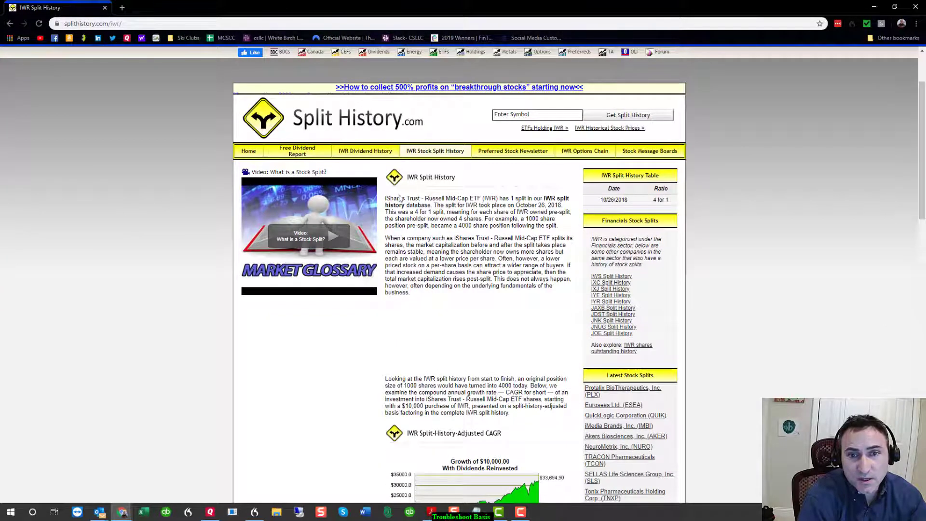
drag(427, 197, 557, 223)
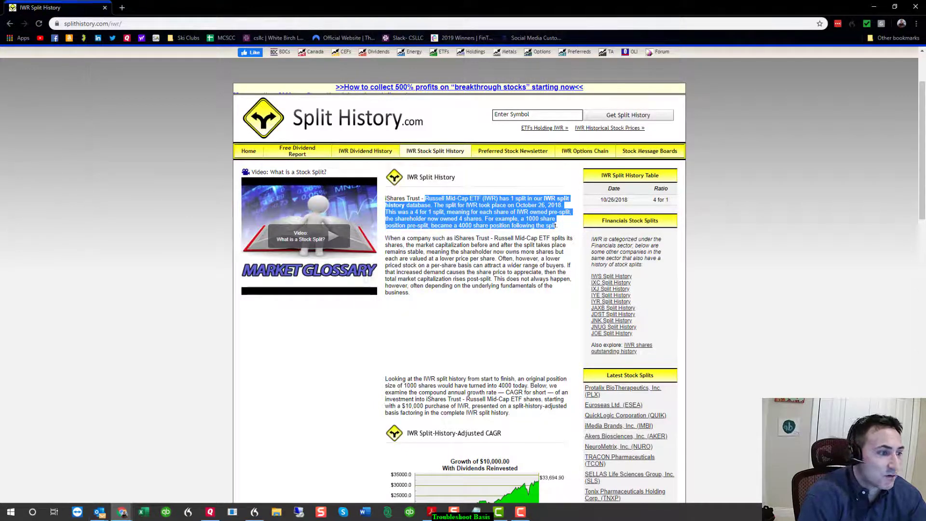
key(alt+Tab)
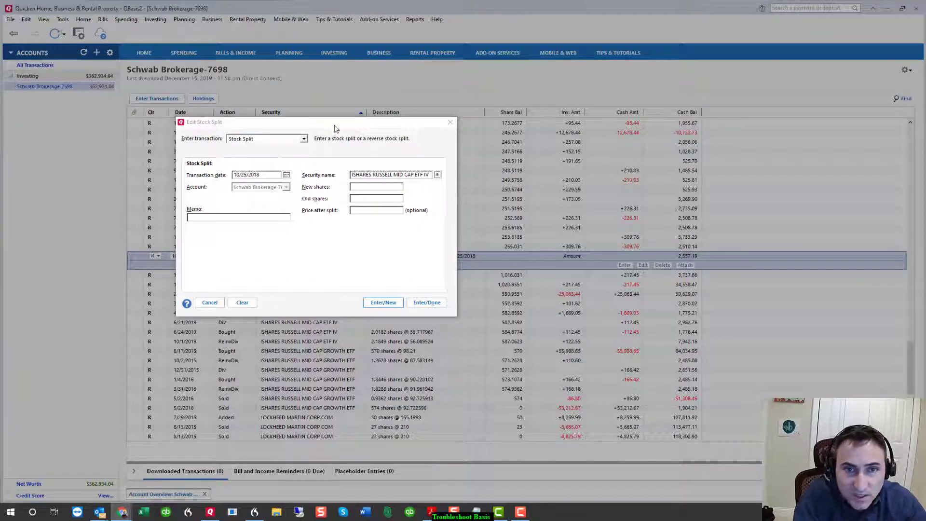
Save the split as 1,020.124 new for 255.031 old shares with memo '4 for 1 Stock Split'.
drag(337, 128, 432, 264)
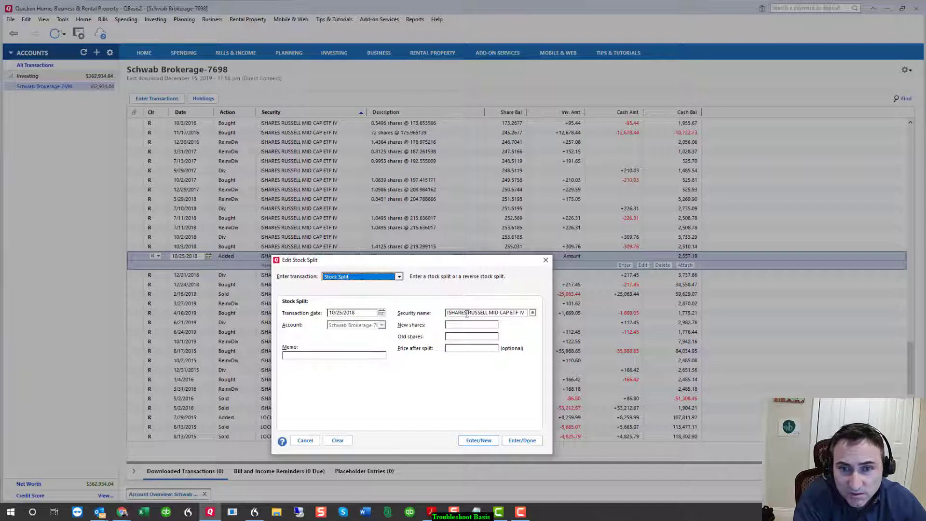
click(452, 326)
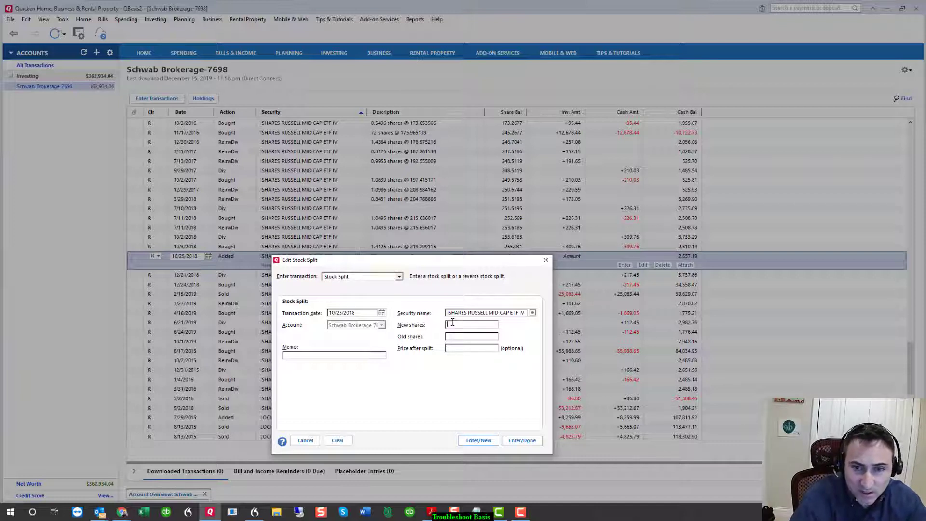
key(Return)
click(462, 268)
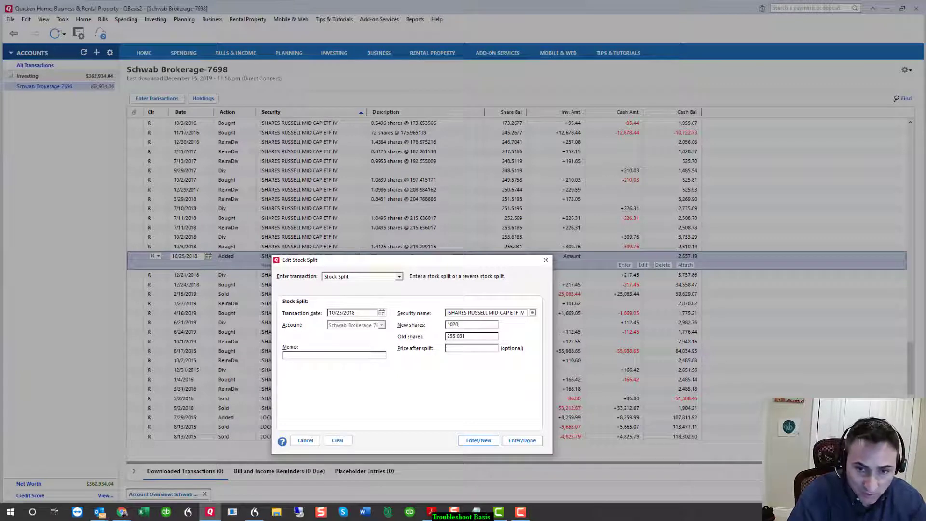
key(Tab)
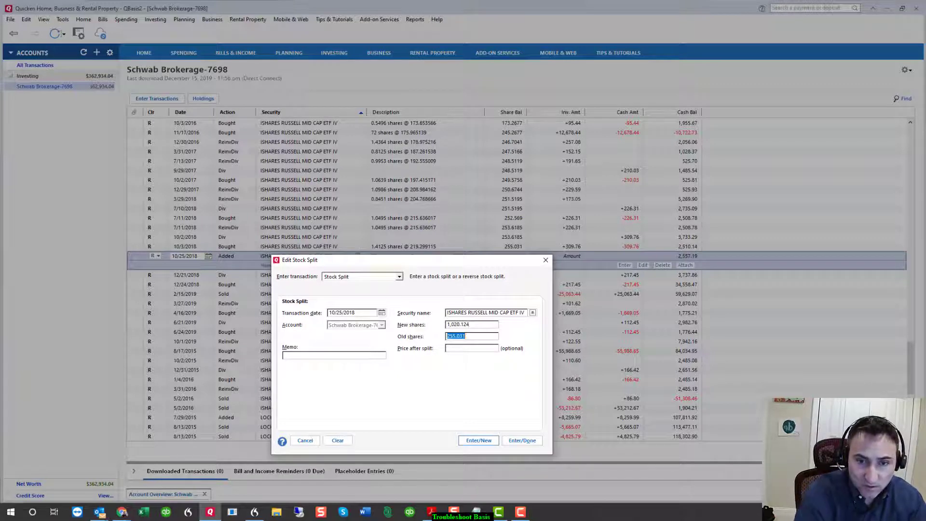
click(316, 354)
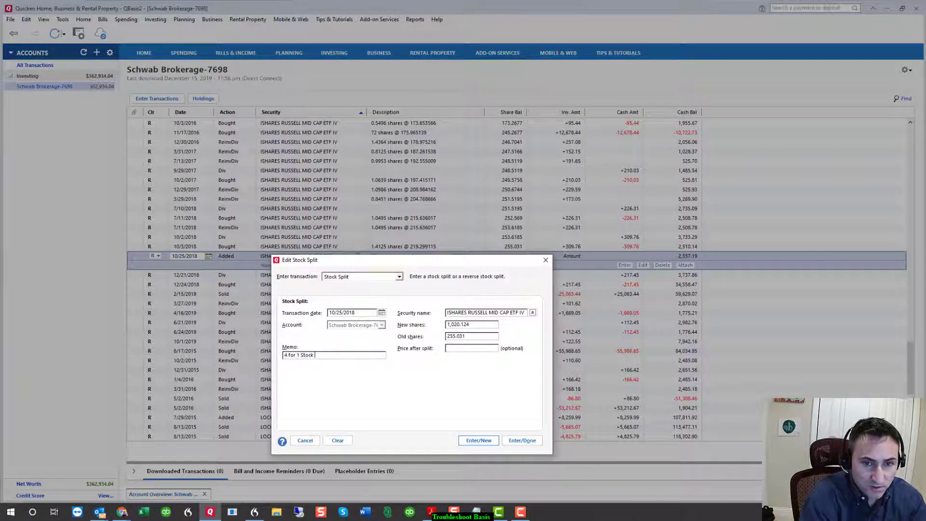
text(4 for 1 Stock Split)
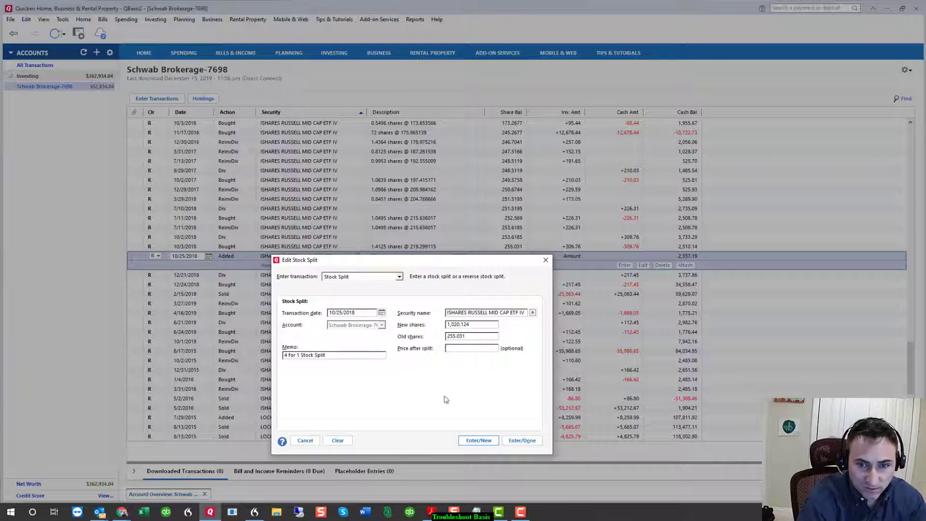
click(520, 441)
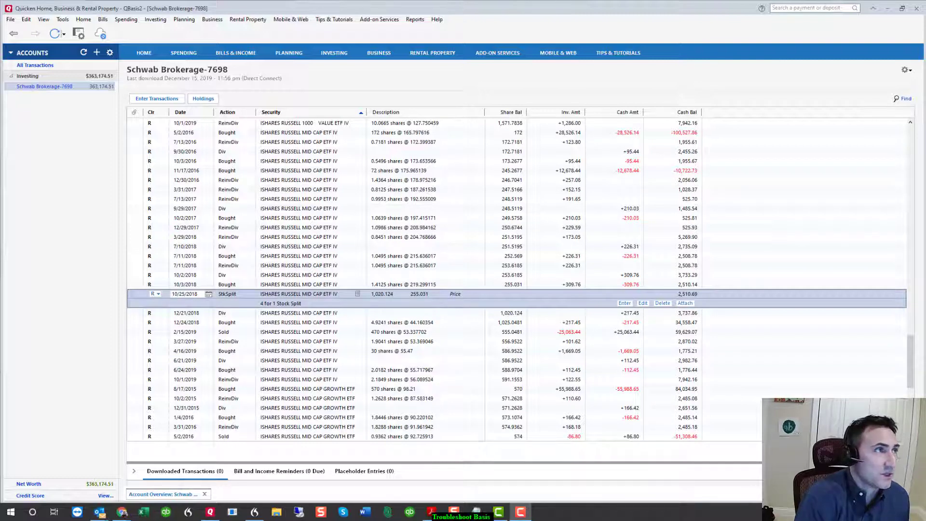
click(122, 512)
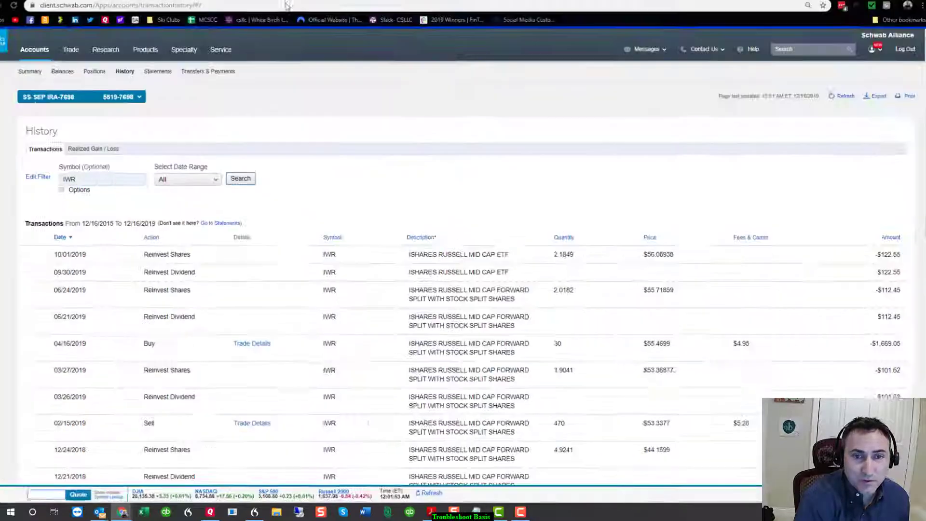
scroll(364, 387, down, 6)
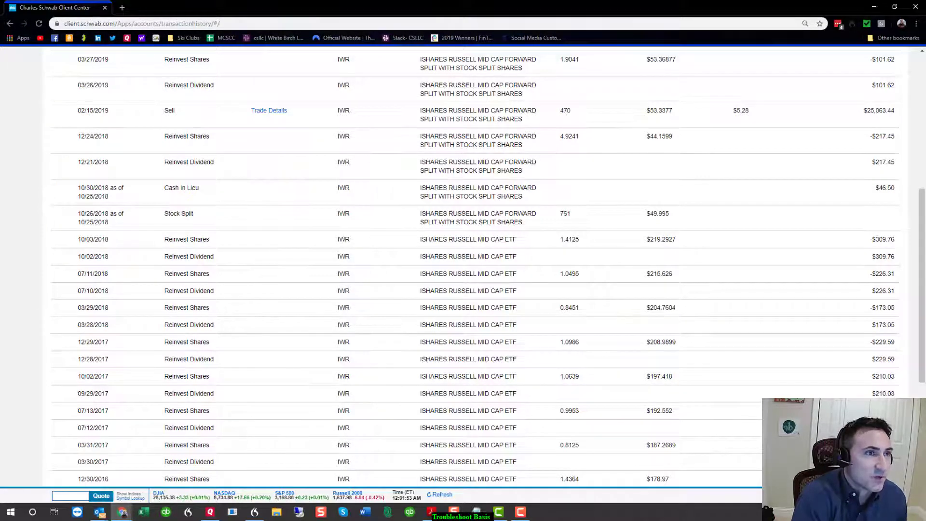
key(alt+Tab)
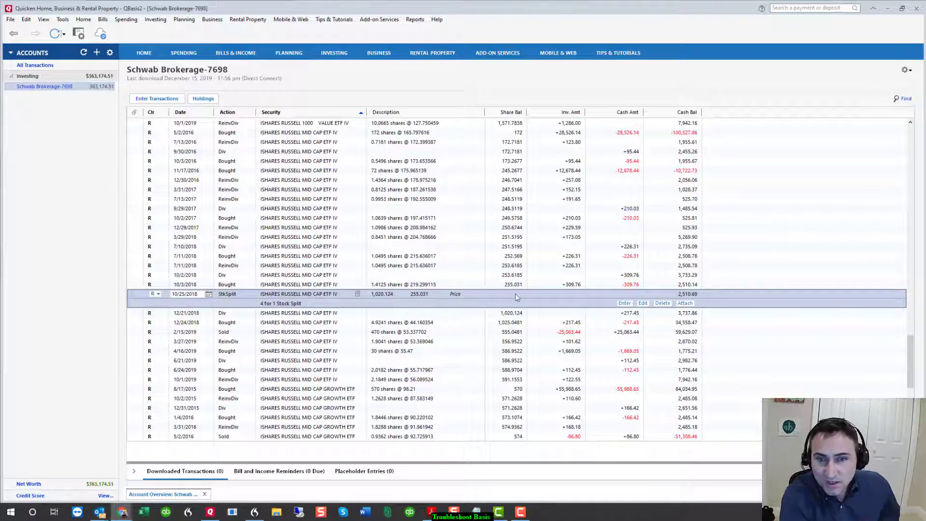
Sort the register by date and edit the 10/25/2018 $46.50 MiscInc entry.
click(183, 113)
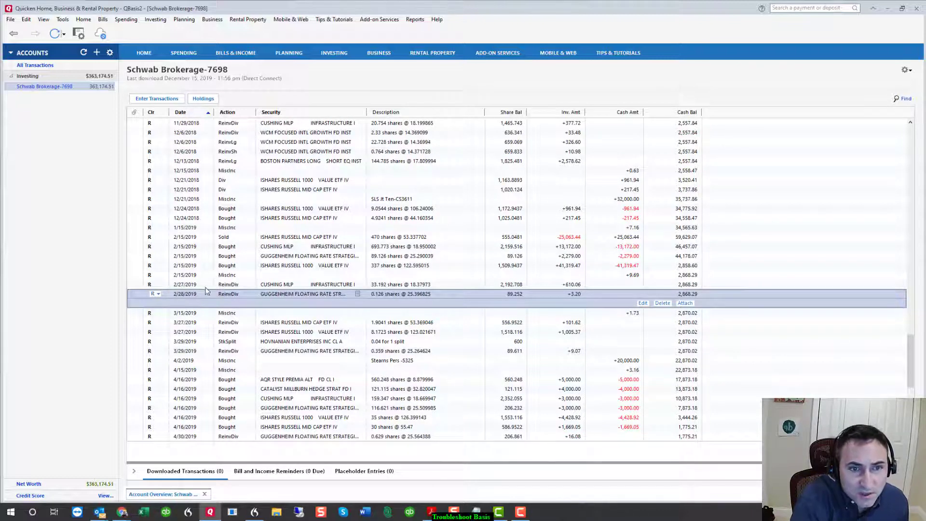
scroll(206, 289, up, 3)
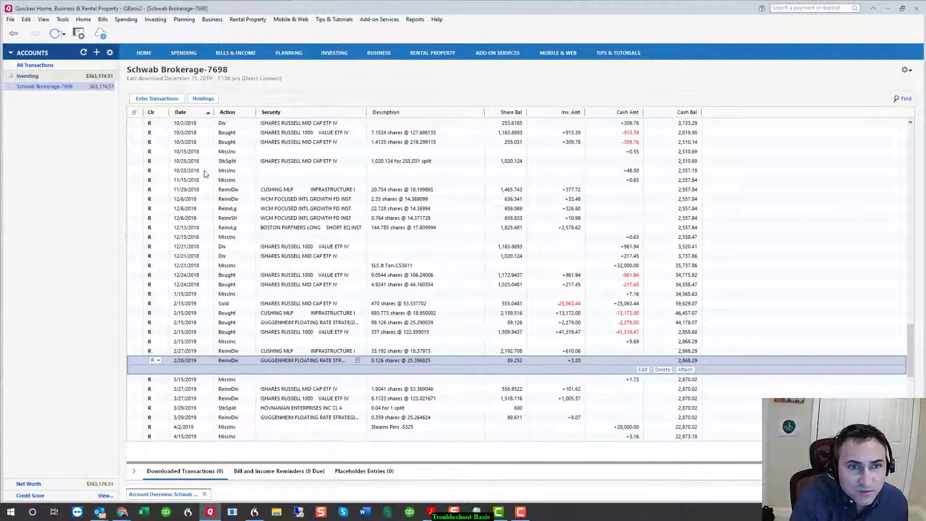
click(254, 172)
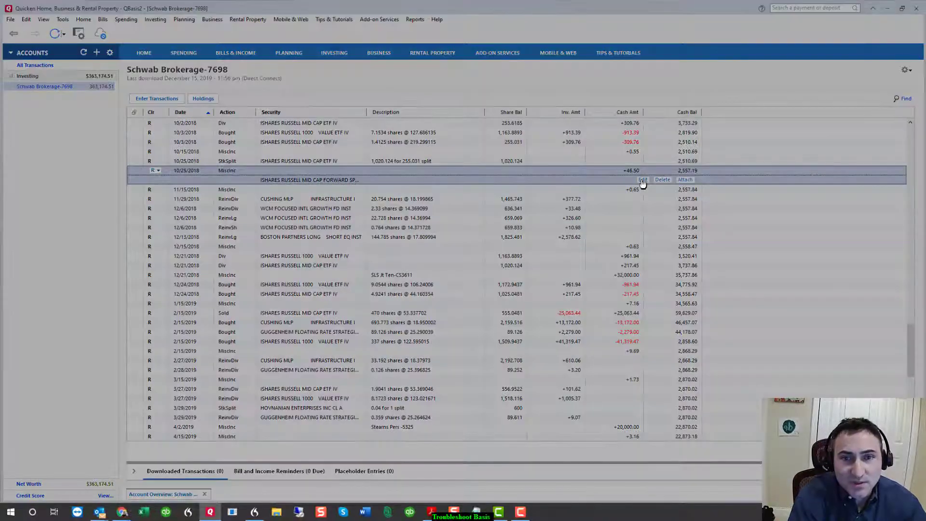
click(643, 180)
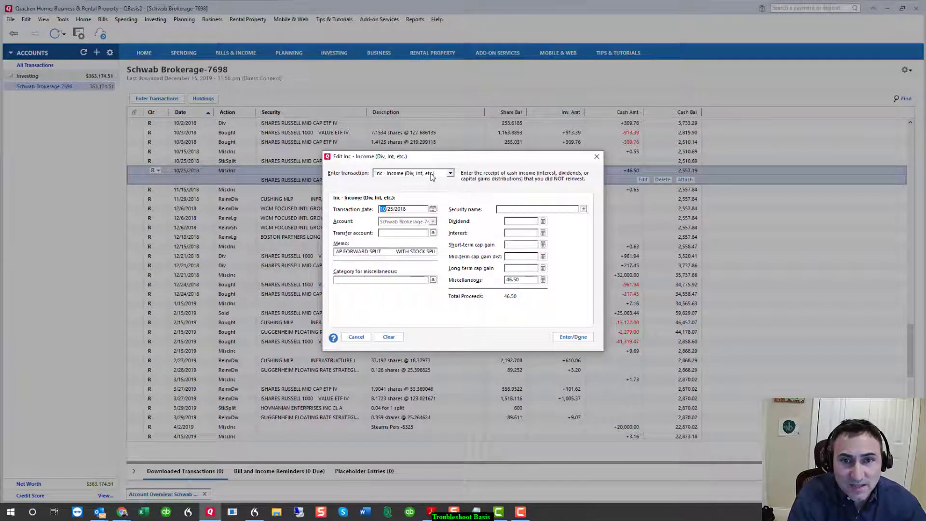
Convert the $46.50 income entry into a Sell of ISHARES RUSSELL MID CAP ETF IV.
click(431, 174)
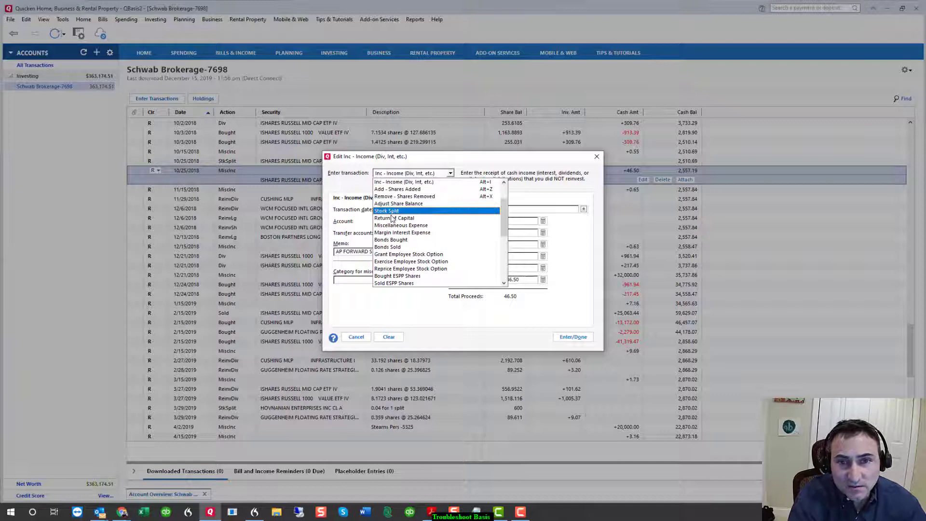
key(s)
key(s)
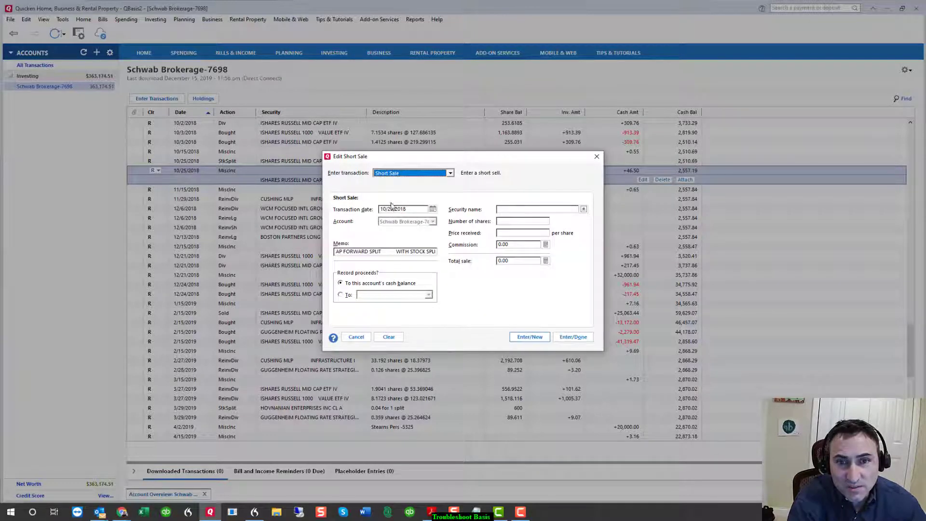
key(s)
key(s)
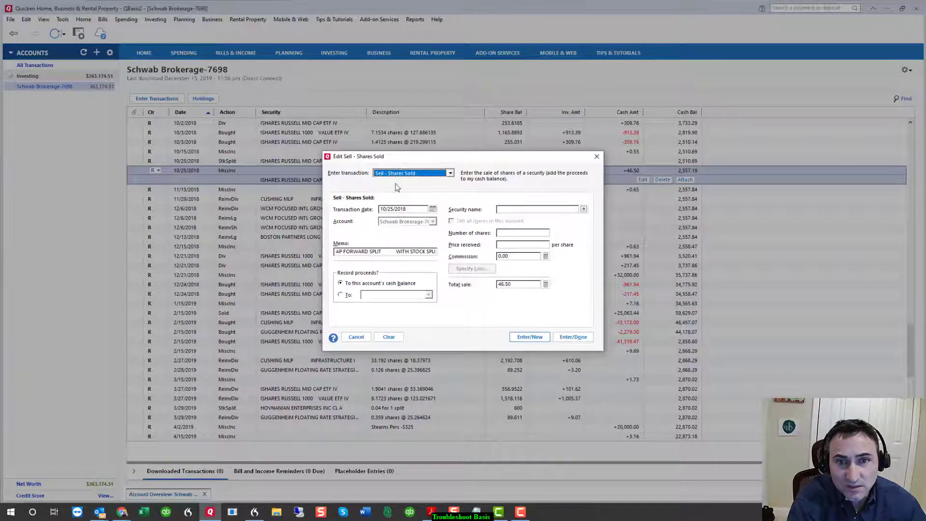
click(522, 208)
text(i)
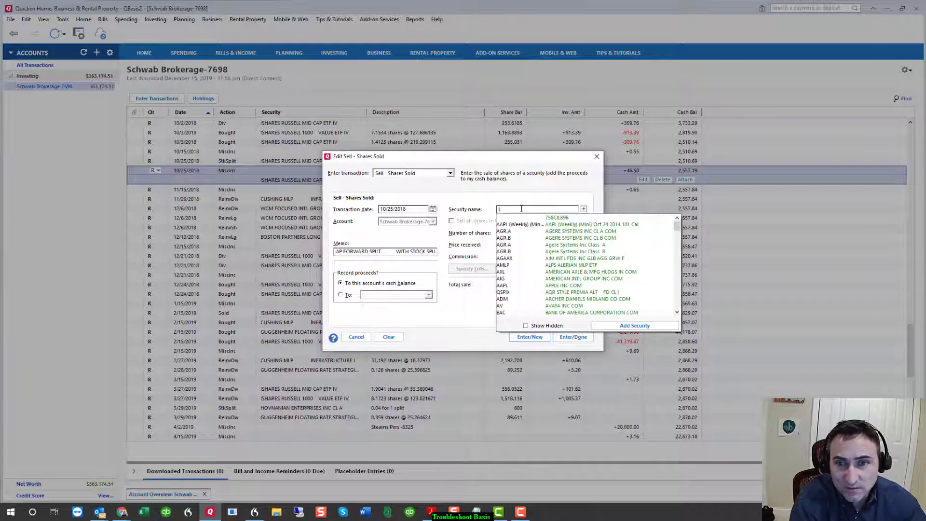
text(wr)
key(Return)
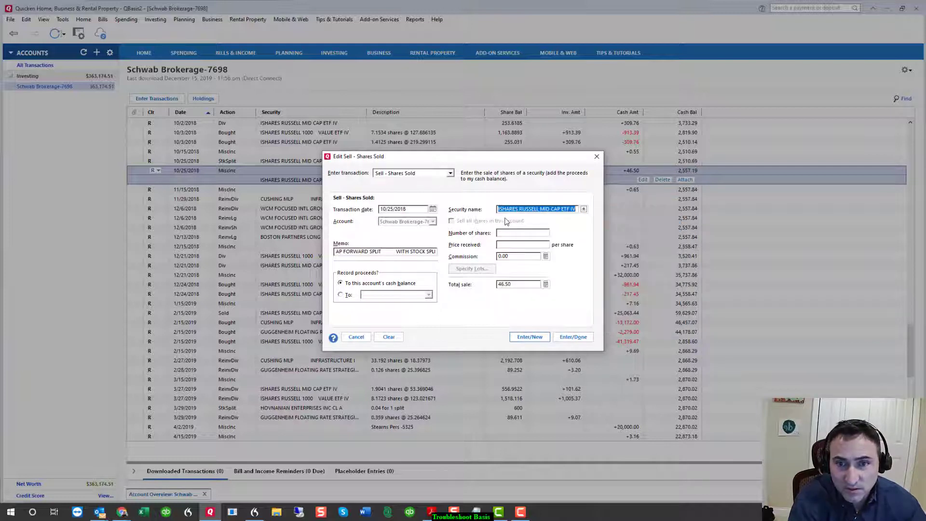
key(Tab)
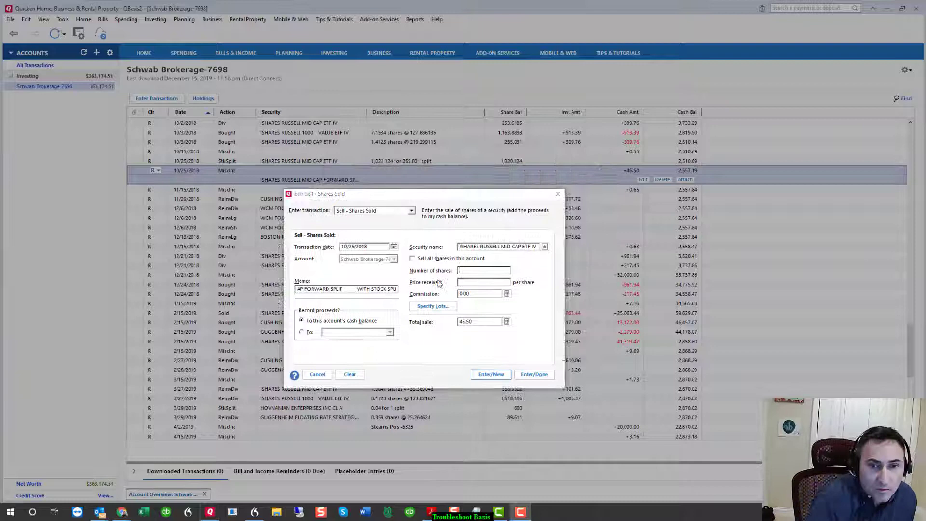
Enter 0.9445 shares sold and save the $46.50 cash-in-lieu sale.
click(413, 259)
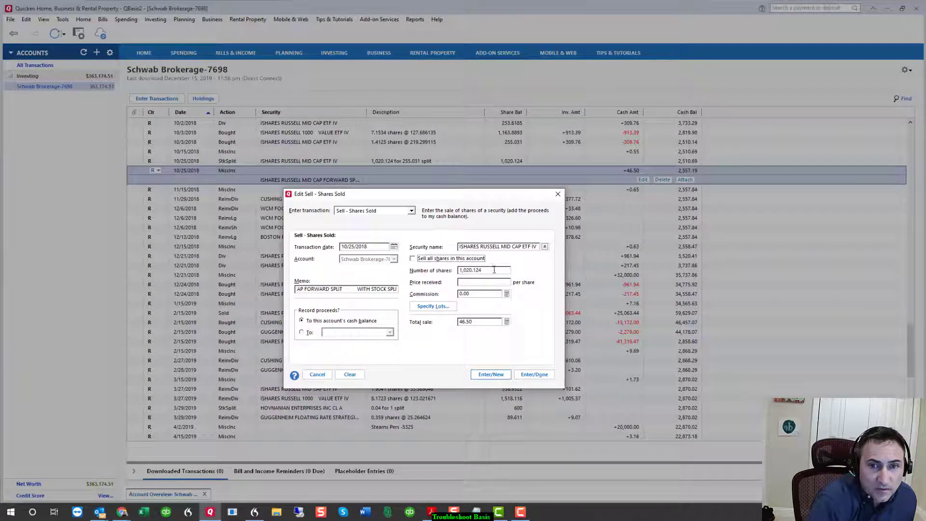
click(492, 273)
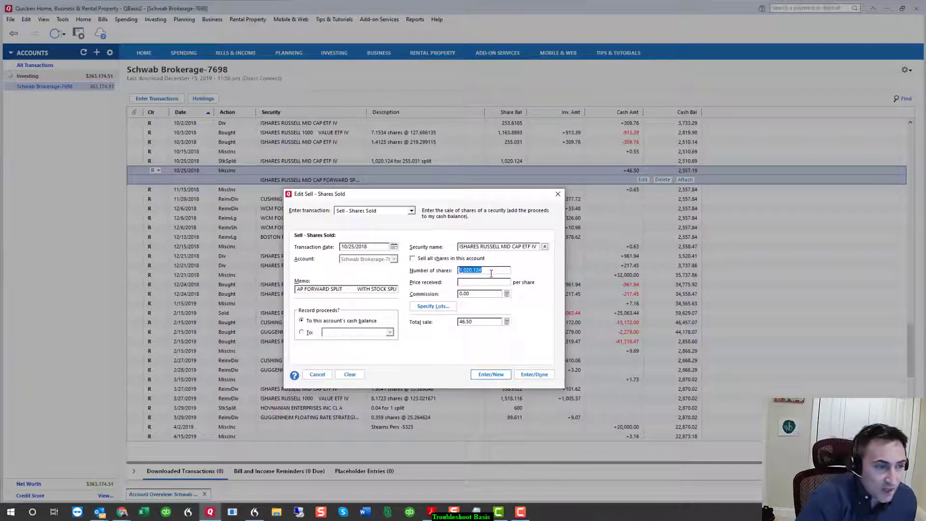
text(.9445)
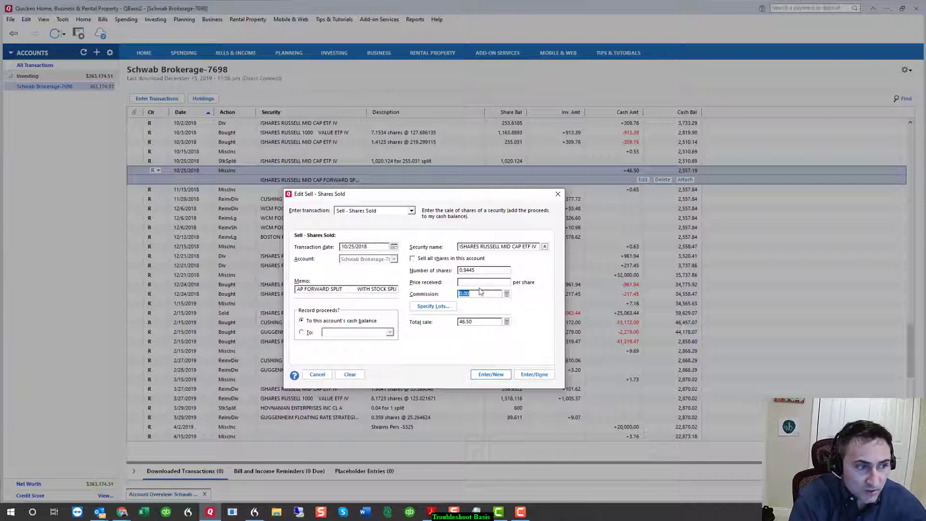
key(Return)
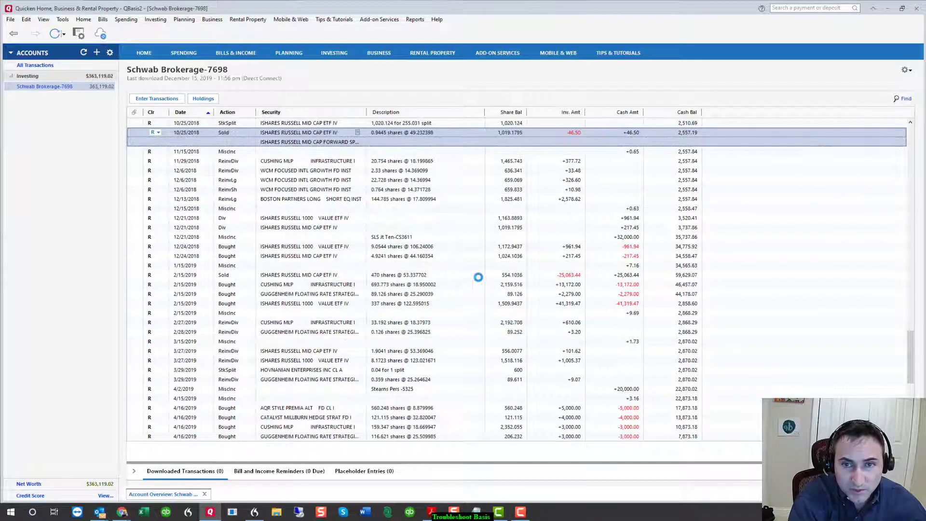
Sort the register by security and review the Mid Cap ETF split, sale, dividend and reinvestment entries.
scroll(459, 250, up, 2)
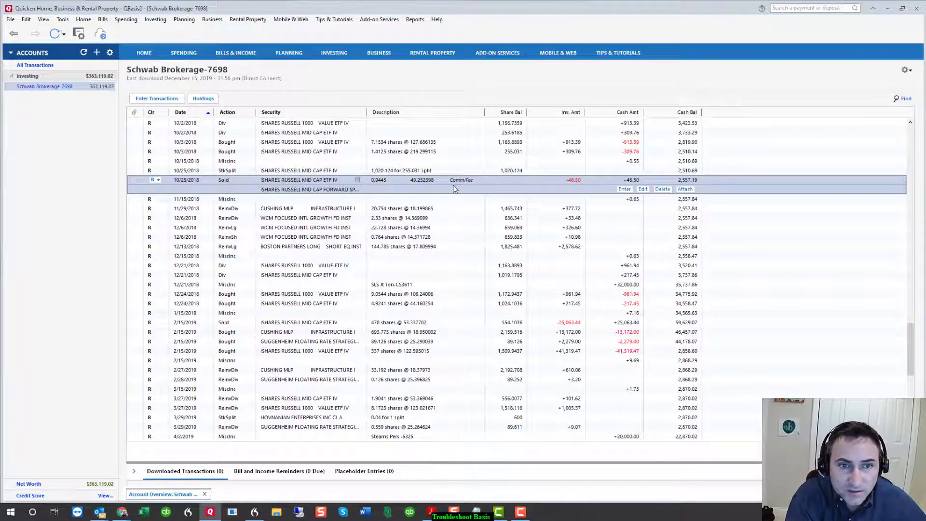
click(270, 112)
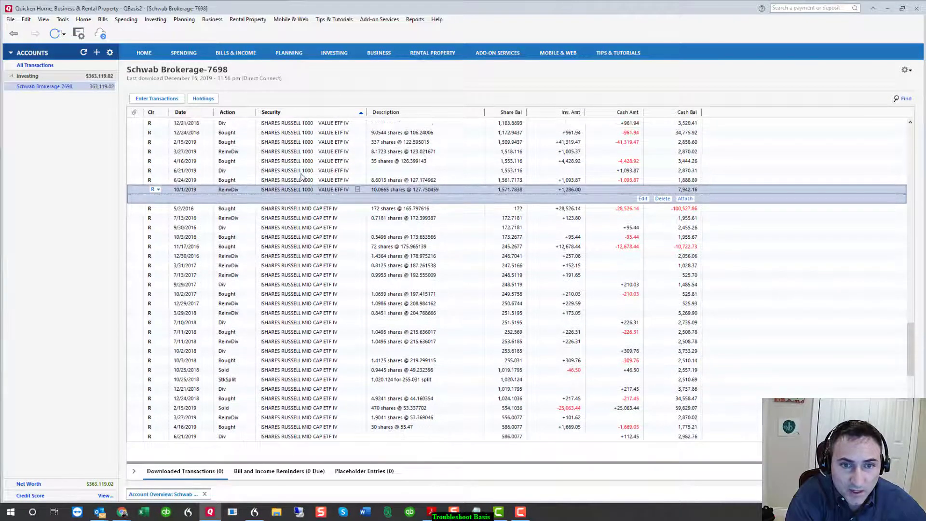
scroll(301, 179, down, 1)
scroll(304, 333, down, 1)
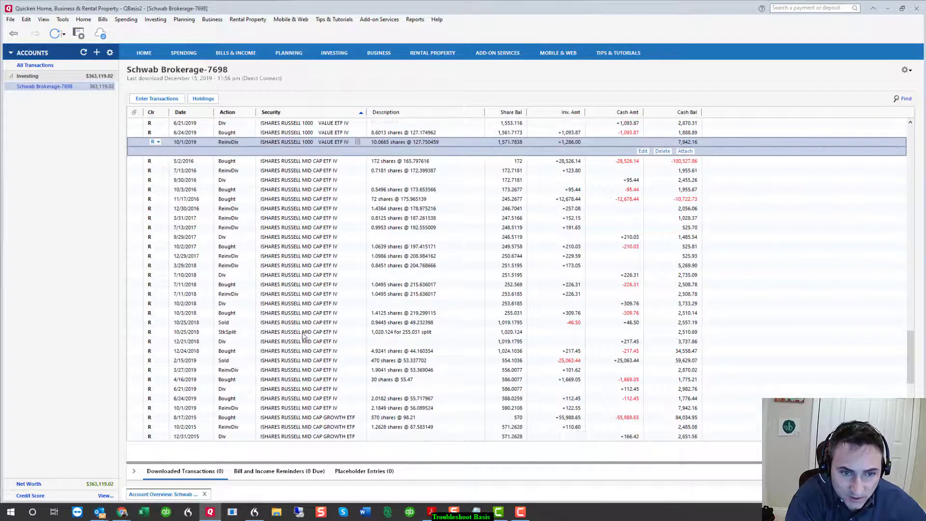
click(292, 332)
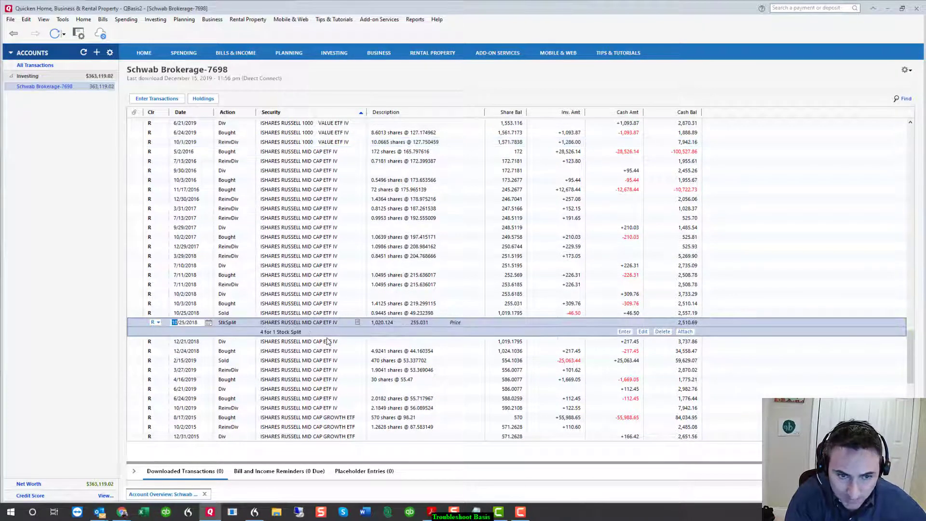
click(333, 313)
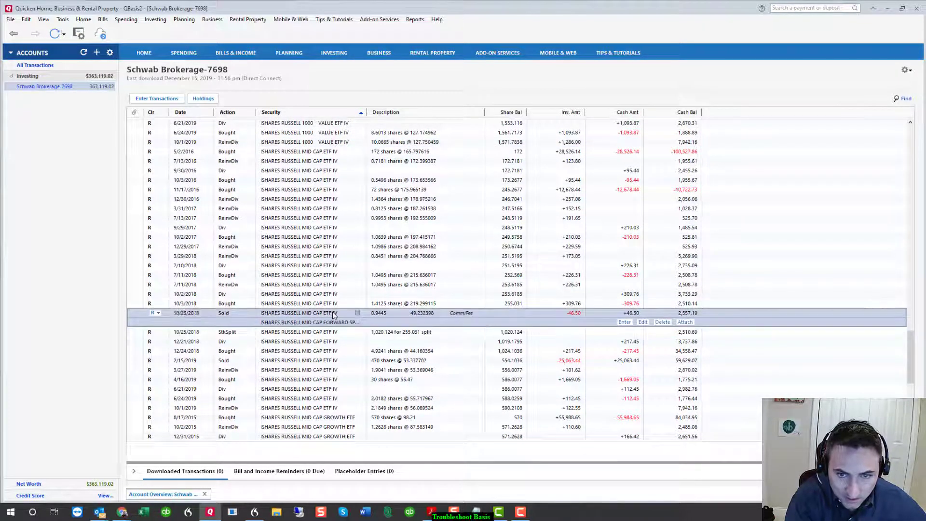
click(475, 343)
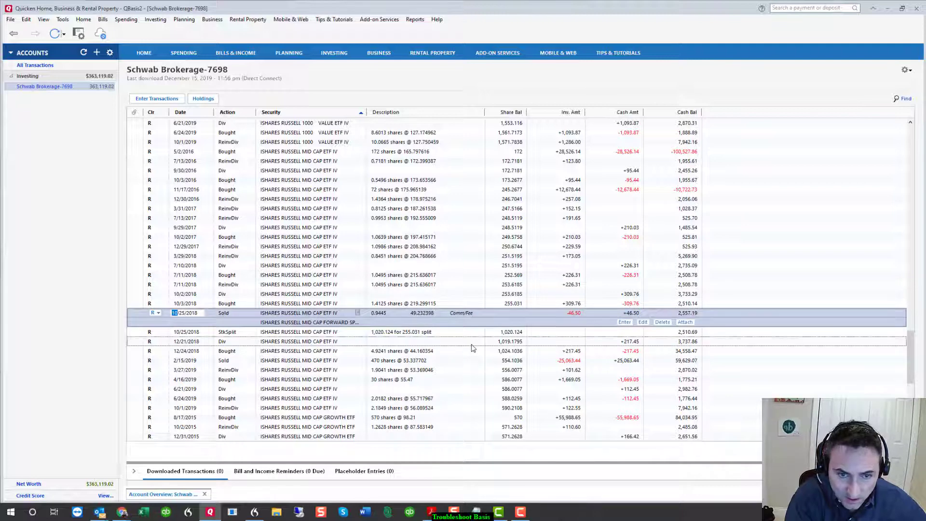
click(497, 333)
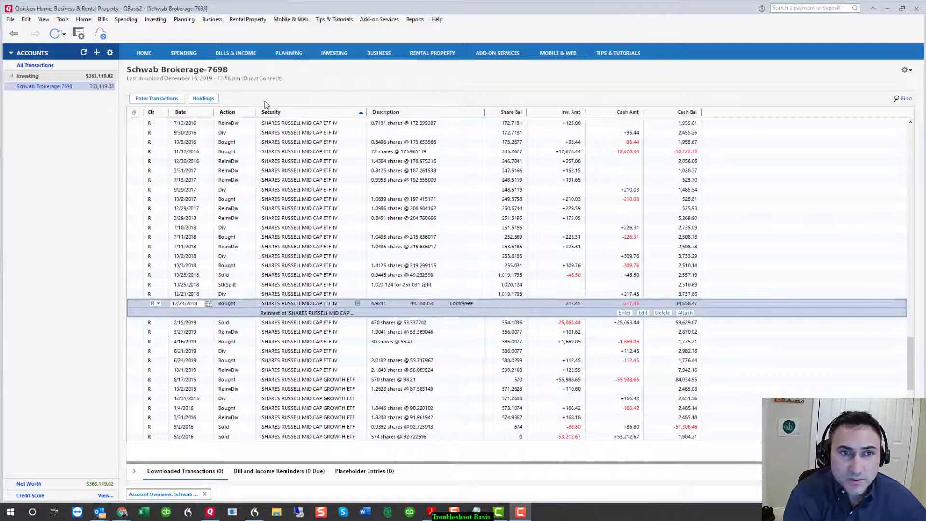
click(211, 99)
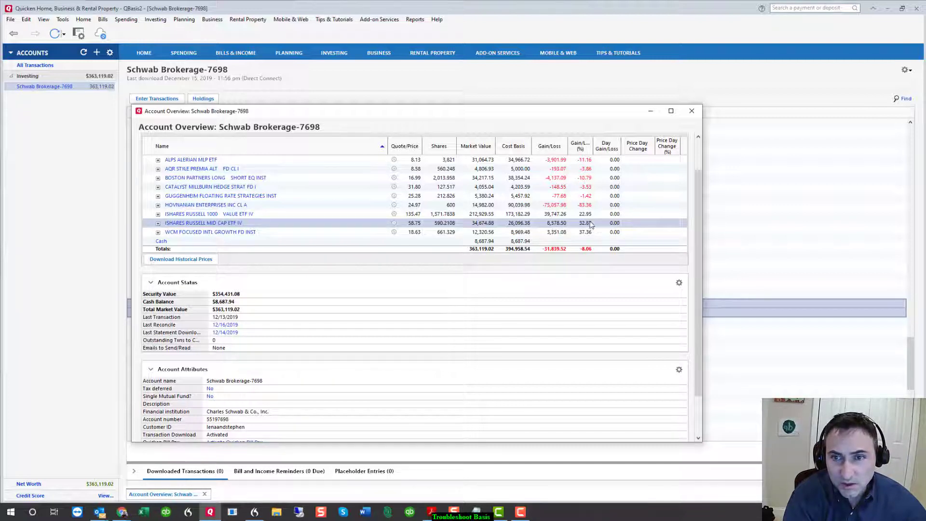
Expand the Mid Cap ETF lots in Account Overview, then minimize it to return to the register.
click(159, 223)
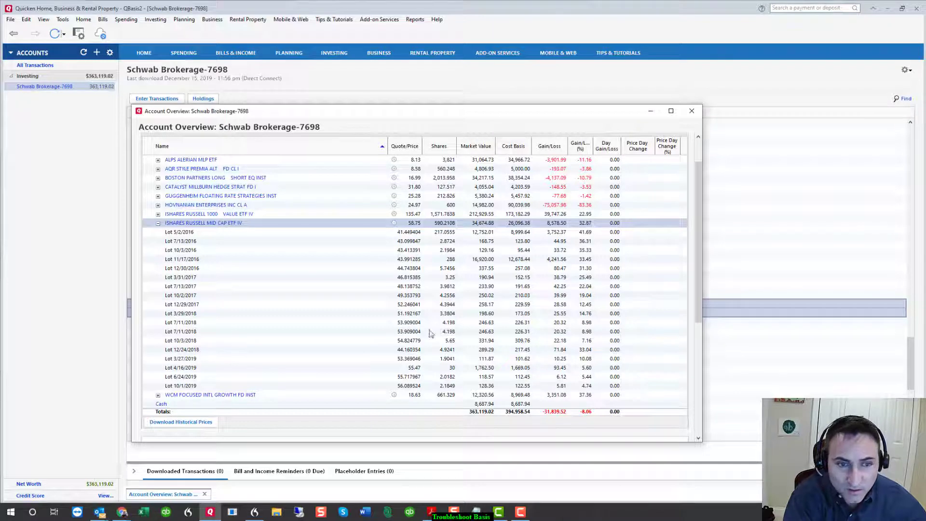
click(650, 111)
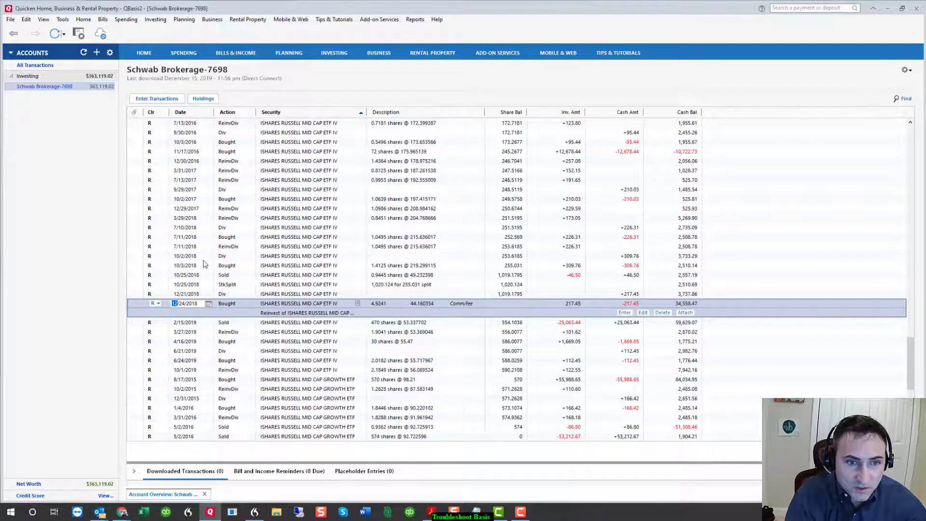
Compare the 7/10/2018 Div, 7/11/2018 Bought and 7/11/2018 ReinvDiv entries to find duplicates.
scroll(205, 263, down, 1)
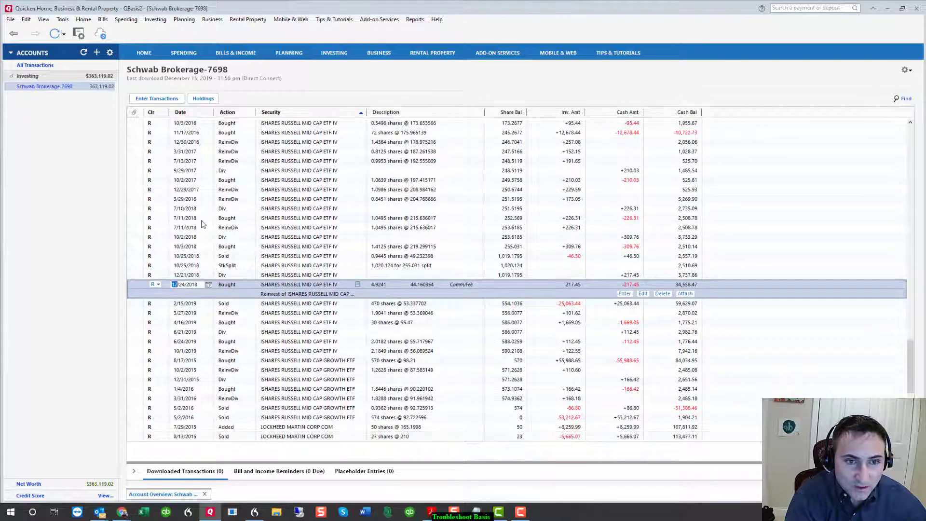
click(203, 226)
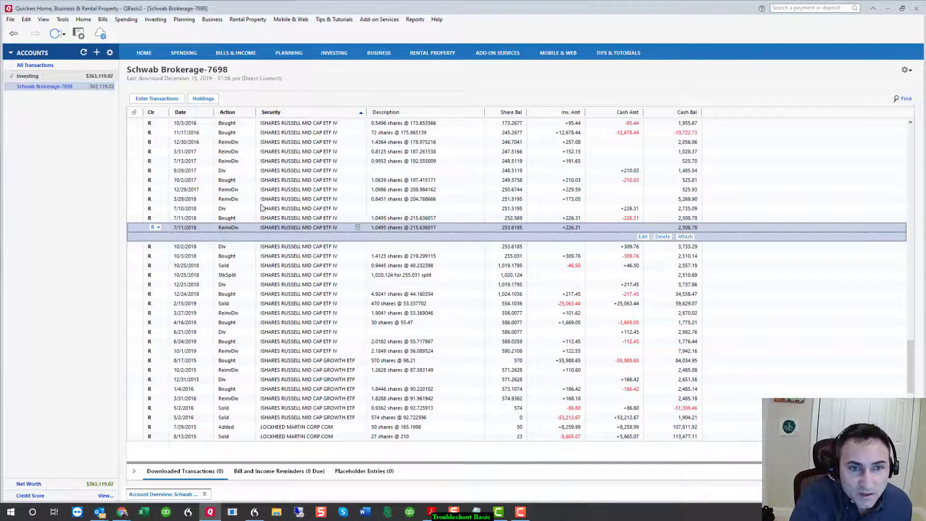
click(232, 210)
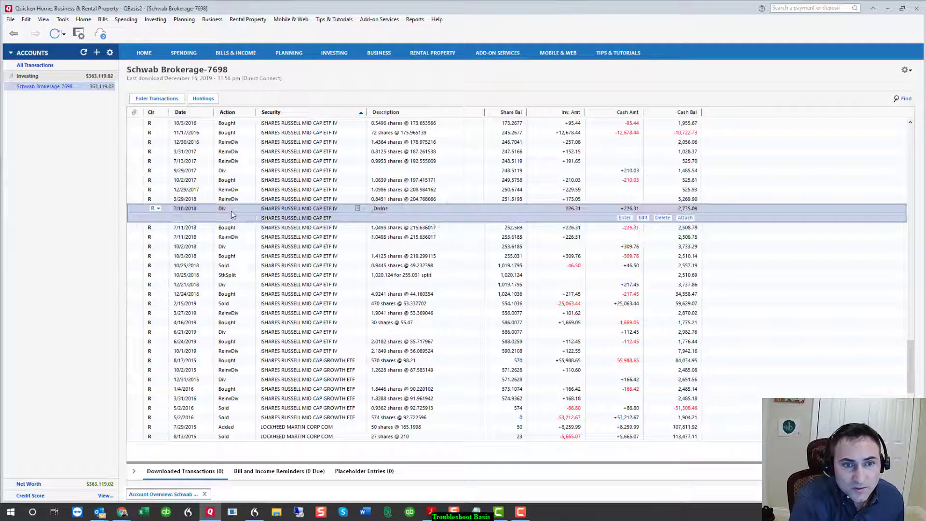
click(254, 227)
click(247, 238)
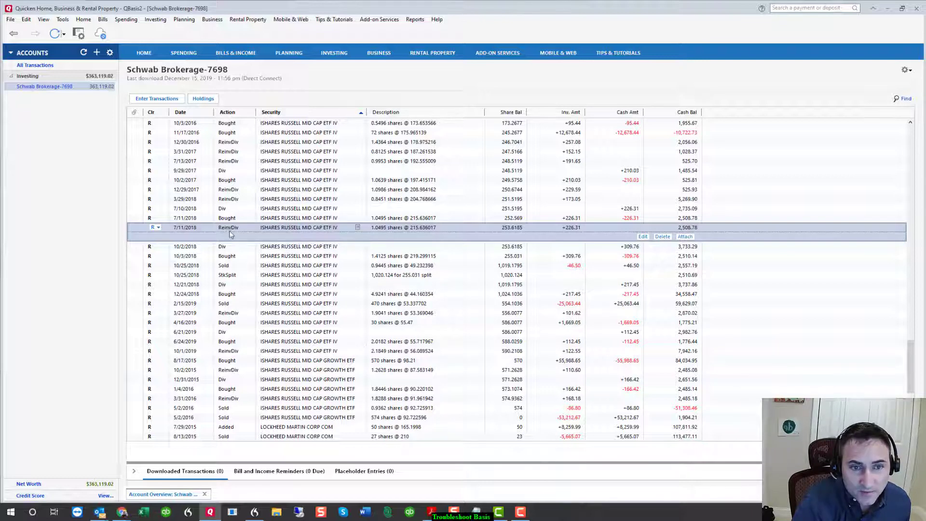
click(237, 211)
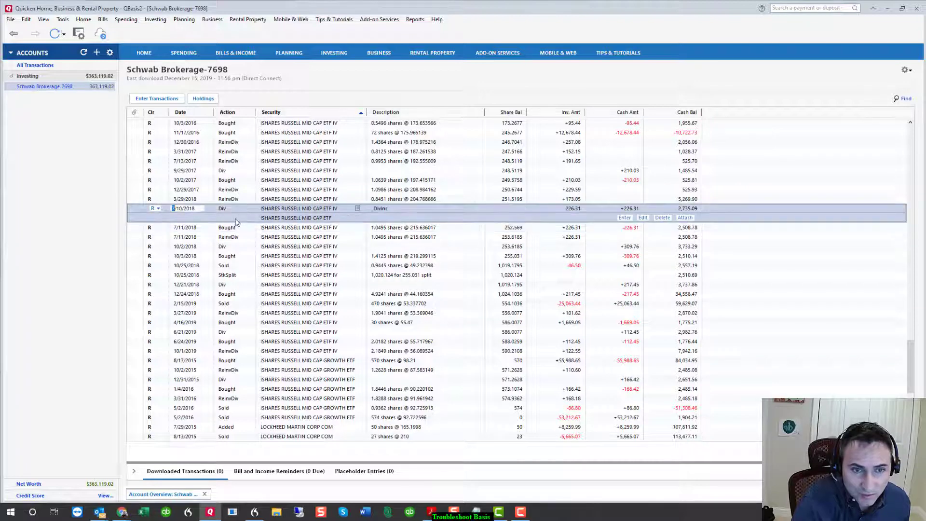
click(236, 226)
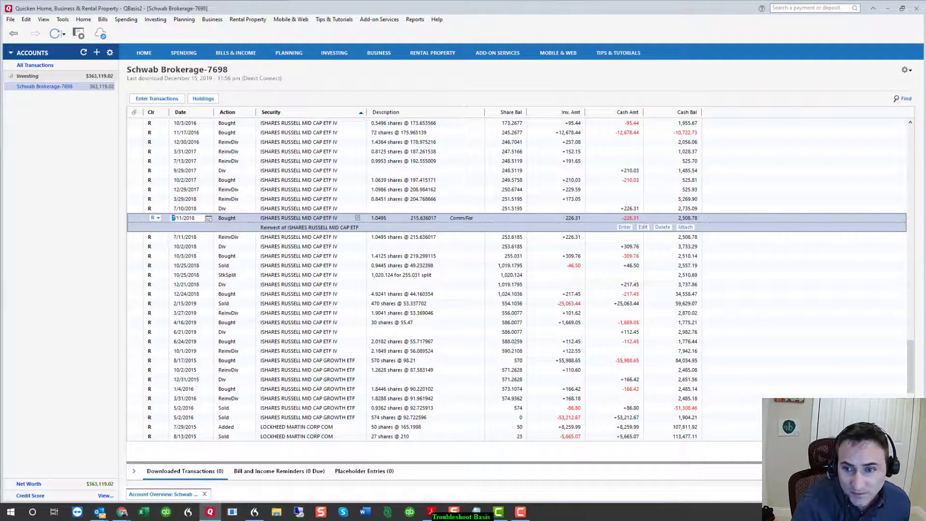
Delete the duplicate reconciled 7/11/2018 Bought entry of 226.31.
right_click(224, 221)
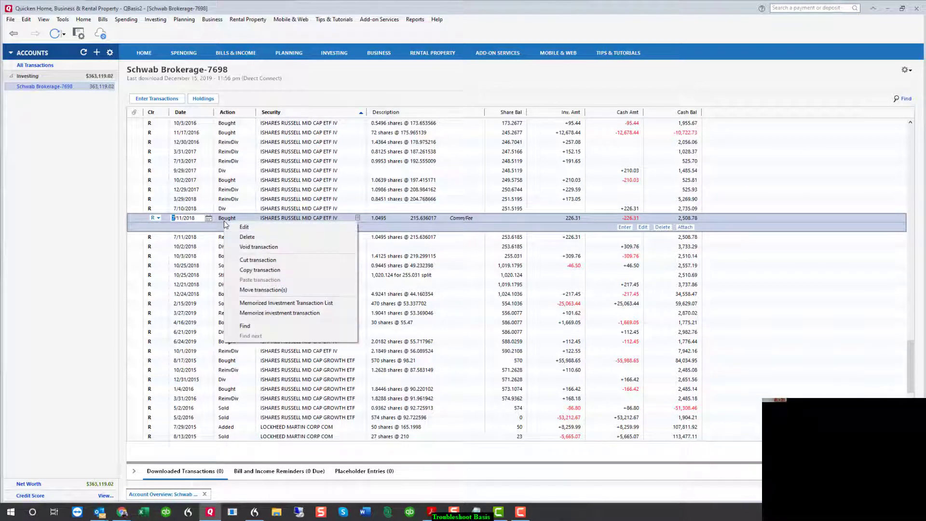
click(247, 237)
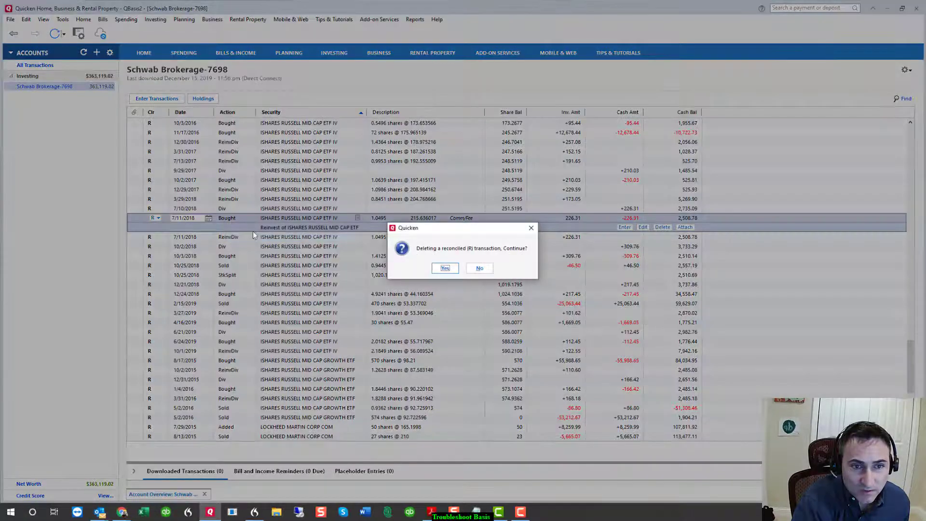
click(445, 268)
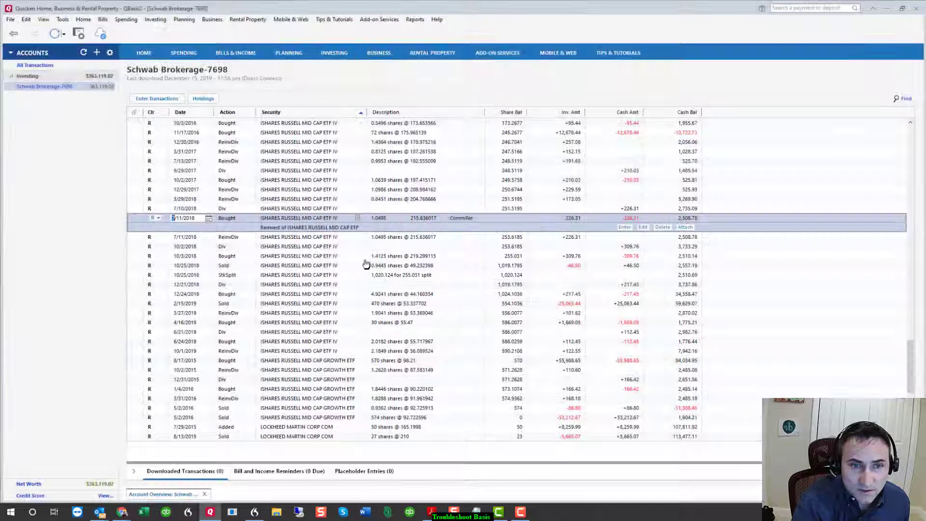
scroll(237, 242, down, 3)
scroll(247, 194, up, 2)
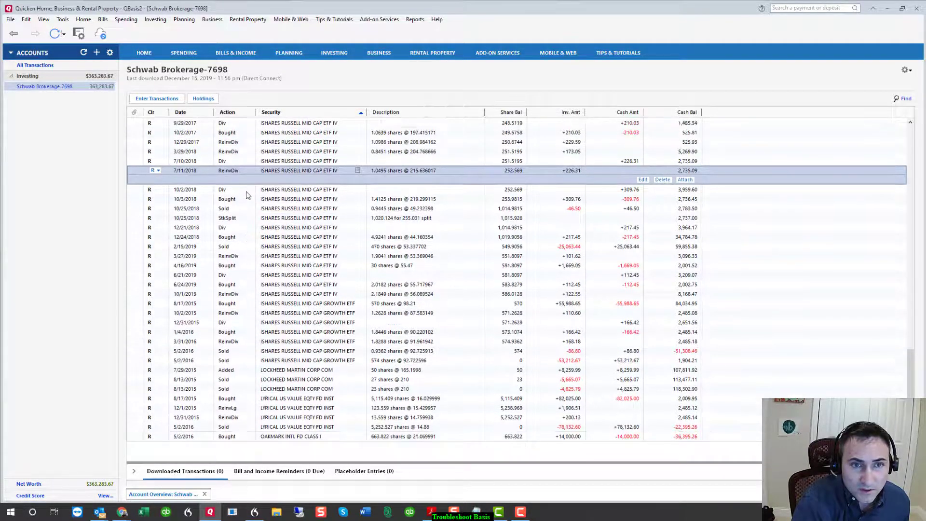
Delete the duplicate reconciled 7/10/2018 dividend of 226.31.
right_click(230, 171)
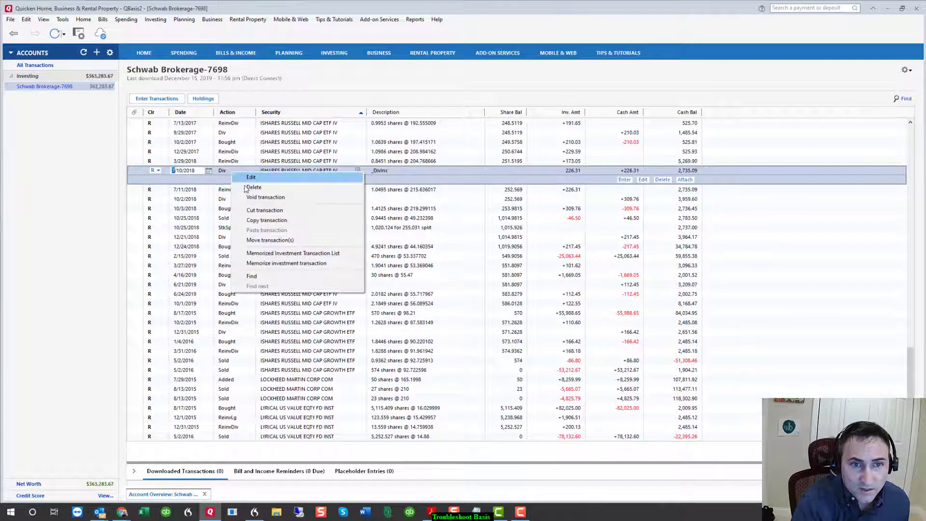
click(254, 188)
click(453, 271)
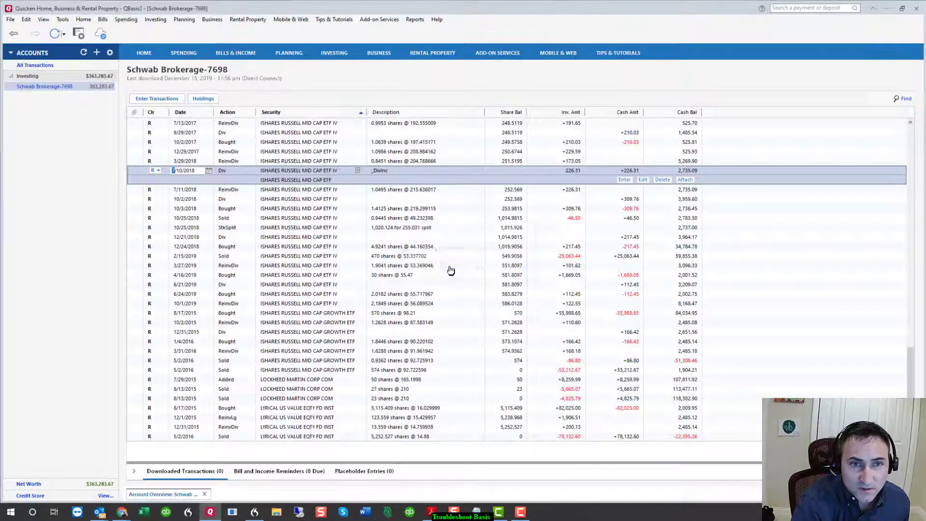
scroll(459, 178, down, 3)
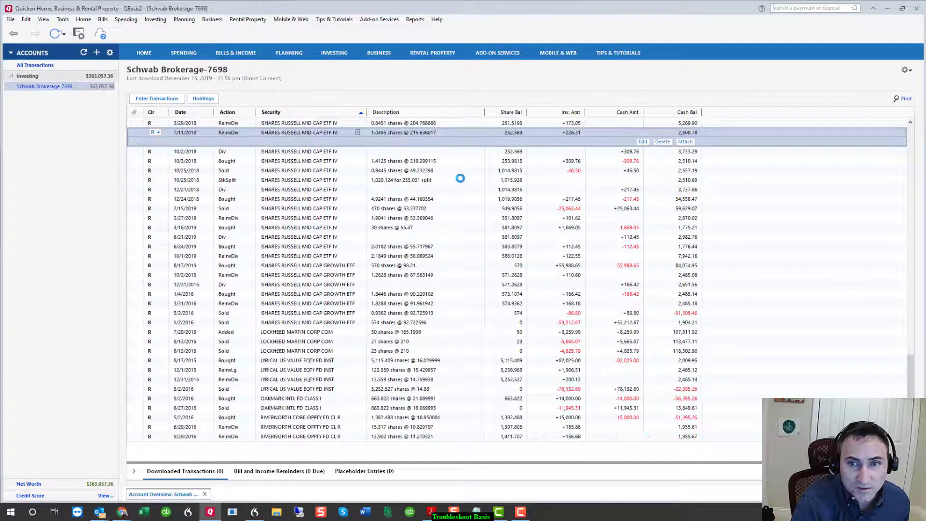
click(203, 98)
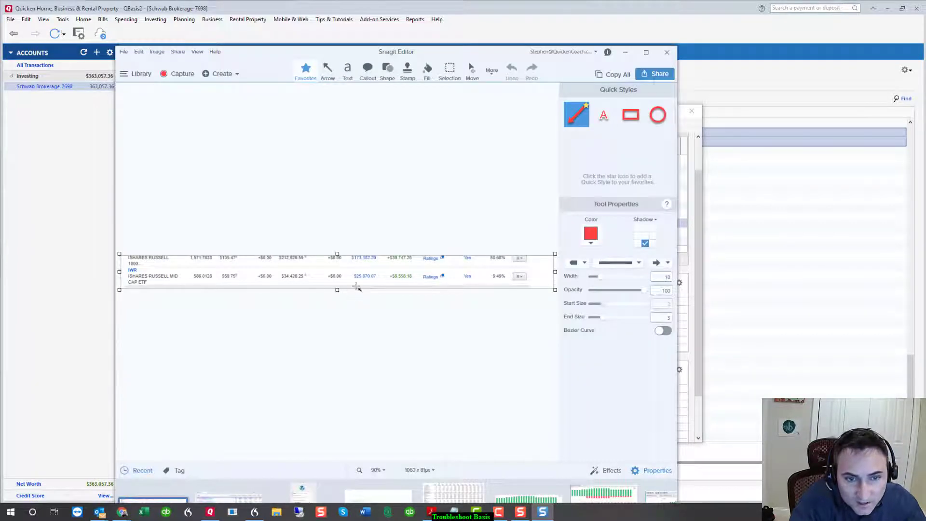
Draw an arrow at the $58.75 price on the capture, undo it, and close Snagit Editor.
mouse_move(203, 269)
mouse_down()
mouse_move(226, 281)
mouse_move(216, 264)
mouse_up()
key(ctrl+z)
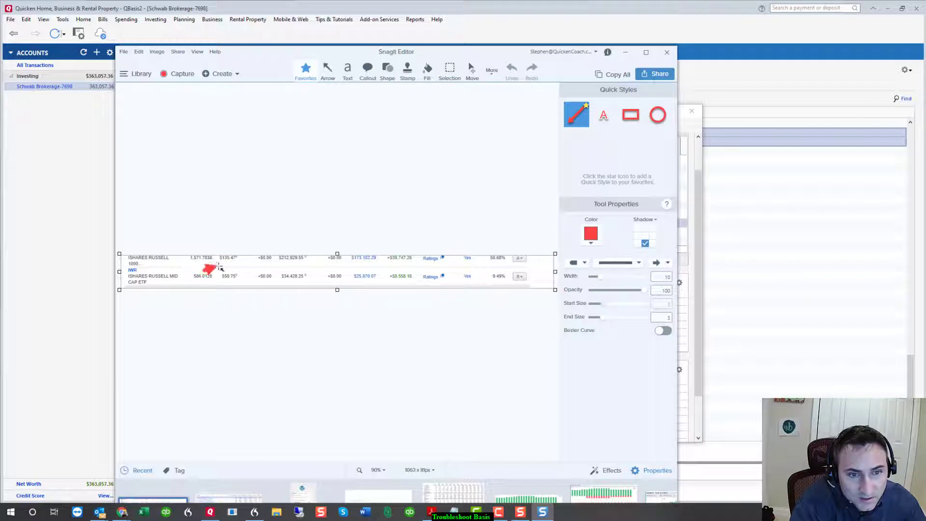
key(alt+F4)
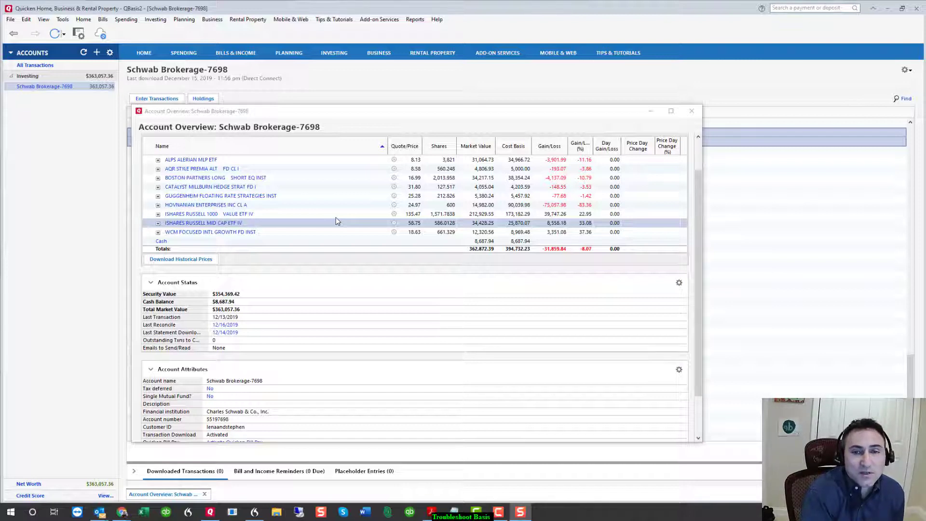
Expand ISHARES RUSSELL MID CAP ETF IV to show its lots, 5/2/2016 through 10/1/2019.
click(158, 223)
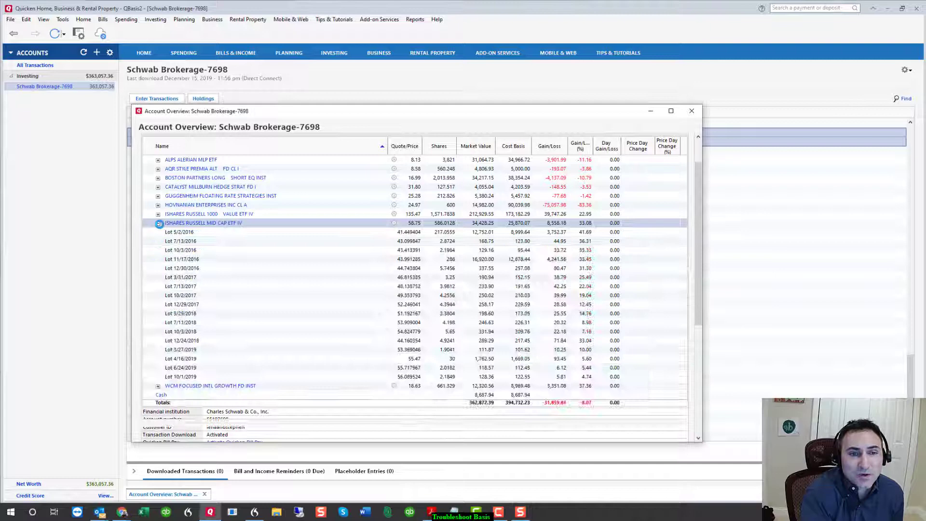